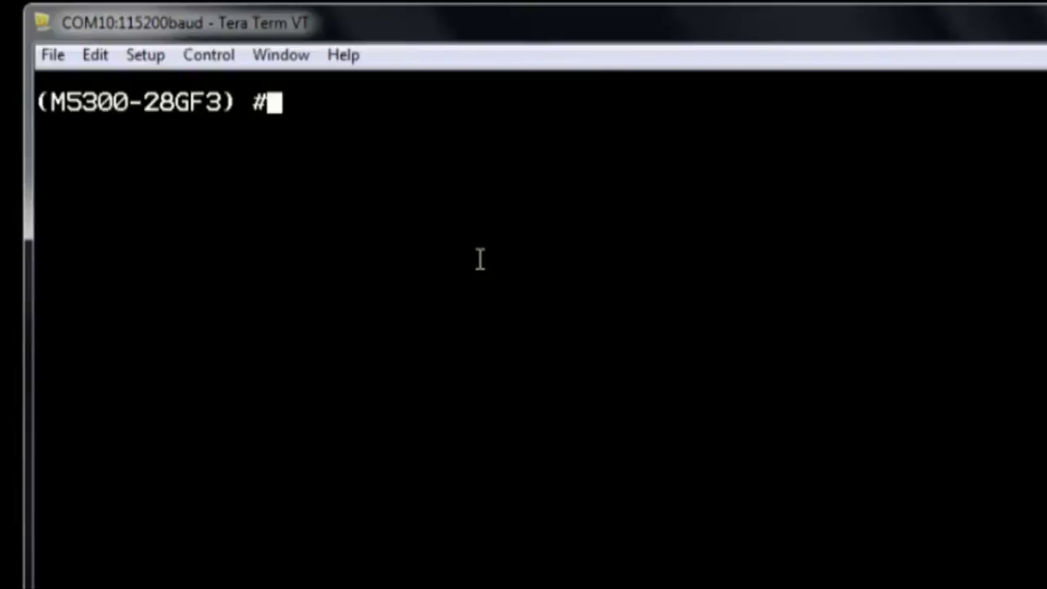
Enter VLAN database mode and create VLAN 100 named PrimaryVlan.
type("vlan database")
key("Return")
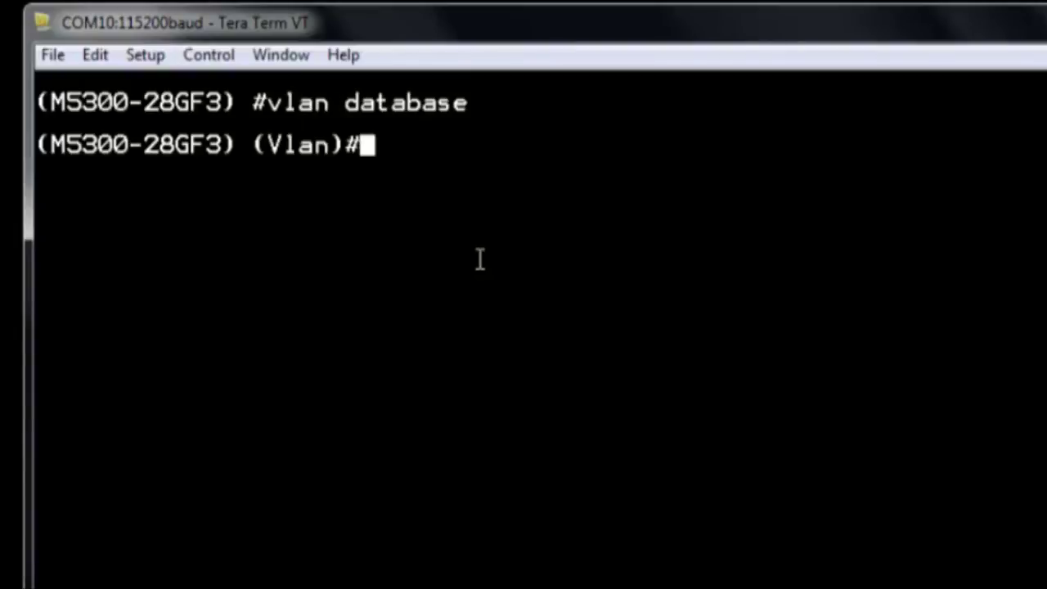
type("vlan 100")
key("Return")
type("vlan")
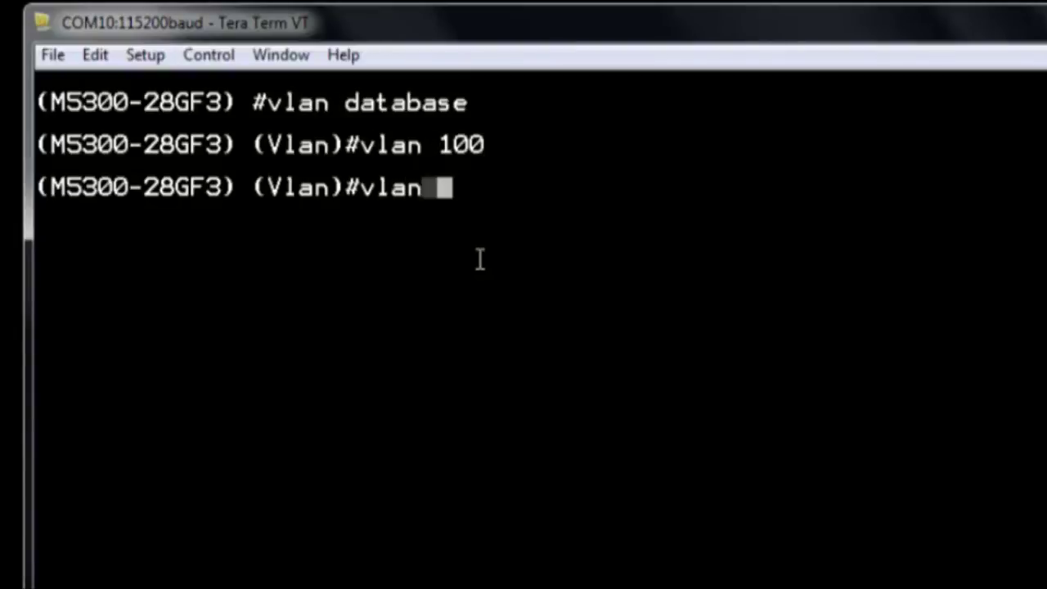
type(" name 100 Primary")
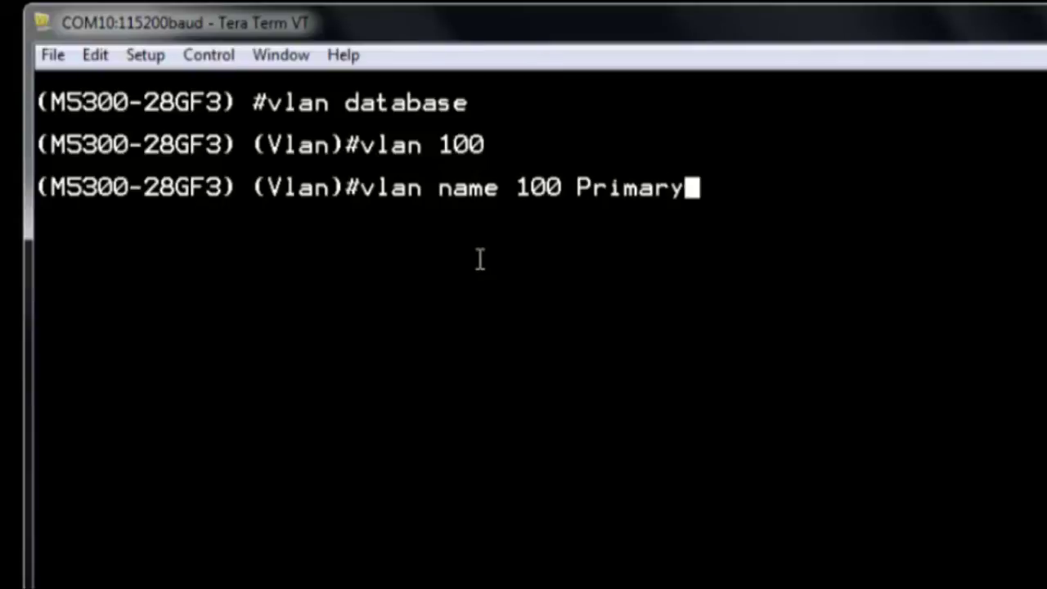
type("Vlan")
key("Return")
Create VLAN 101 named CameraVlan.
type("vlan ")
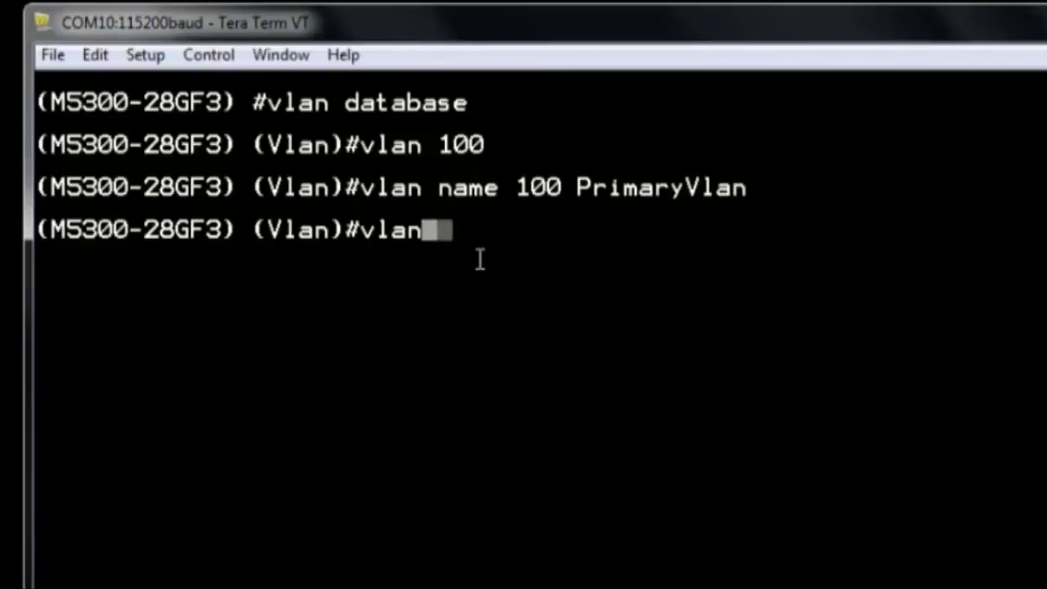
type("101")
key("Return")
type("v")
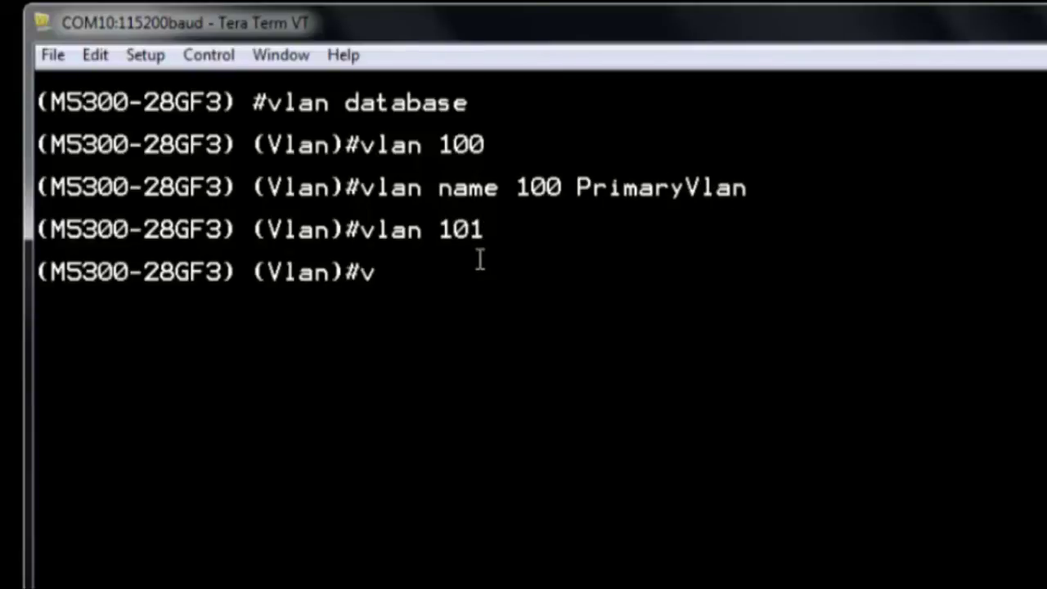
type("lan name 101 ")
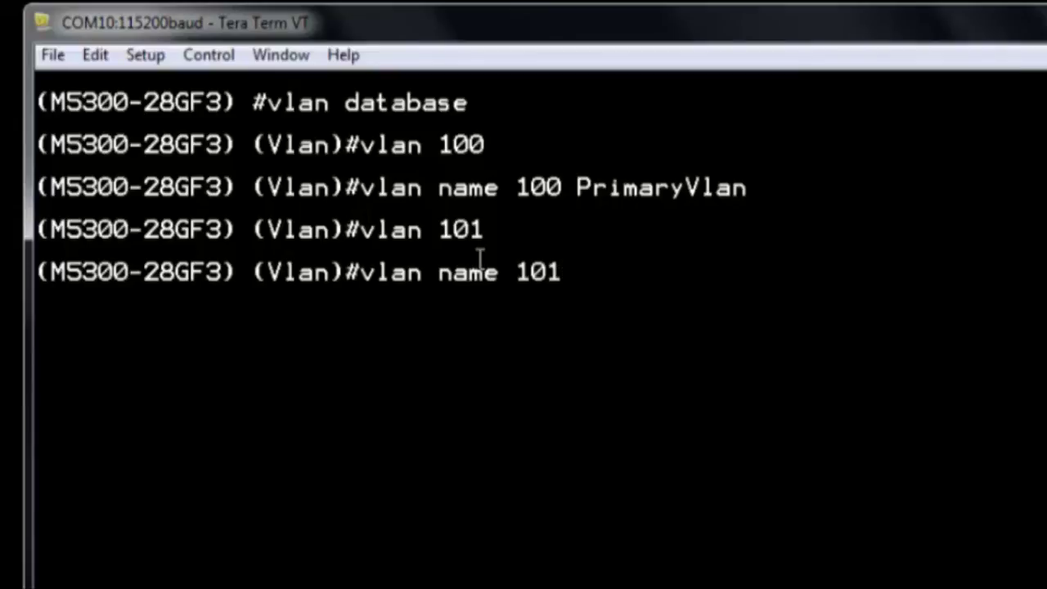
type("CameraVlan")
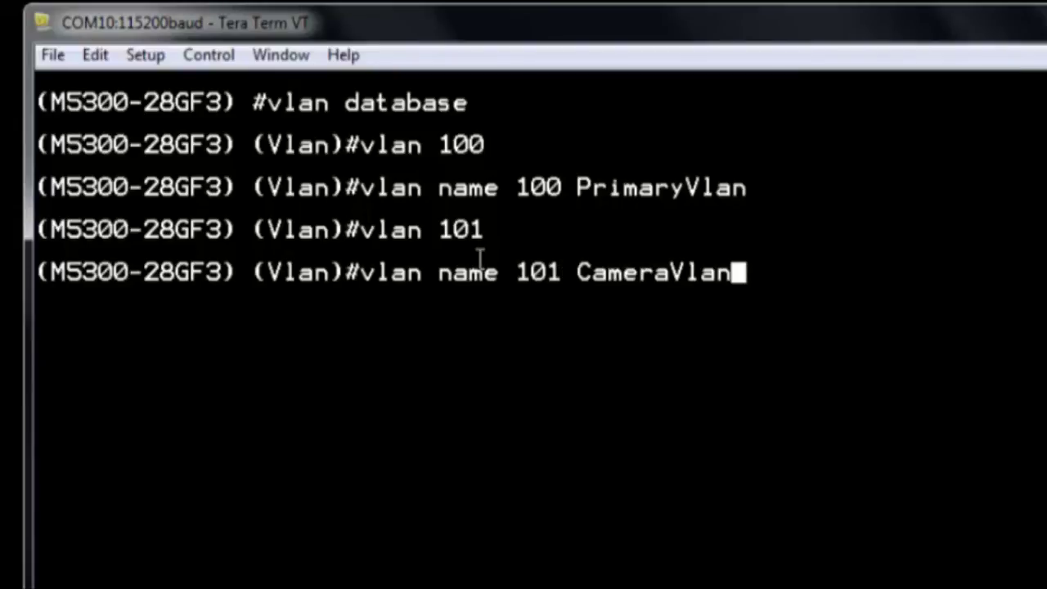
key("Return")
Create VLAN 200 named ClientVlan and exit the VLAN database.
type("vlan 200")
key("Return")
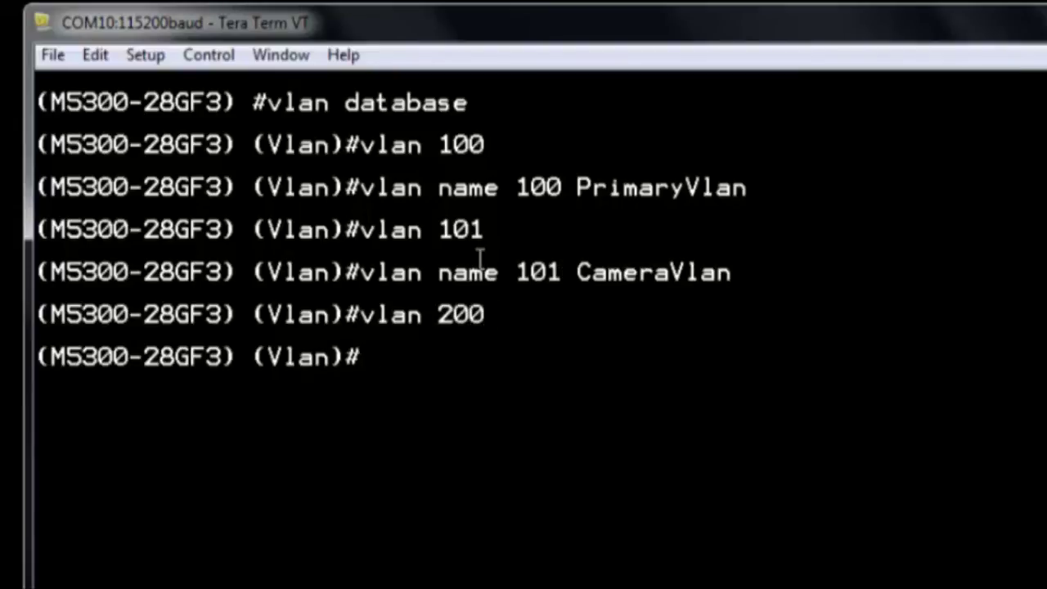
type("vlan name 2")
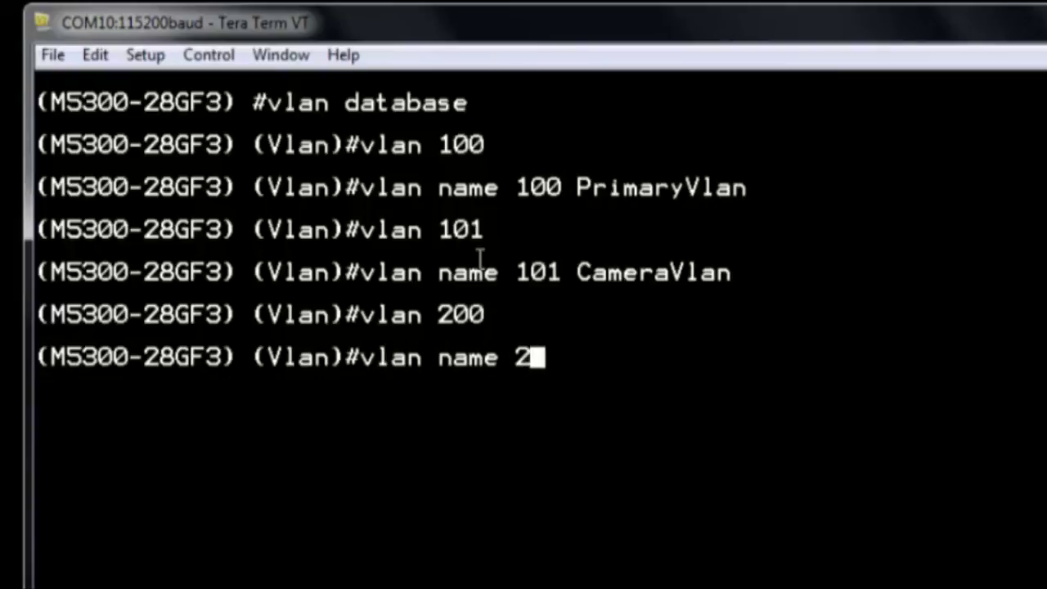
type("00 Client")
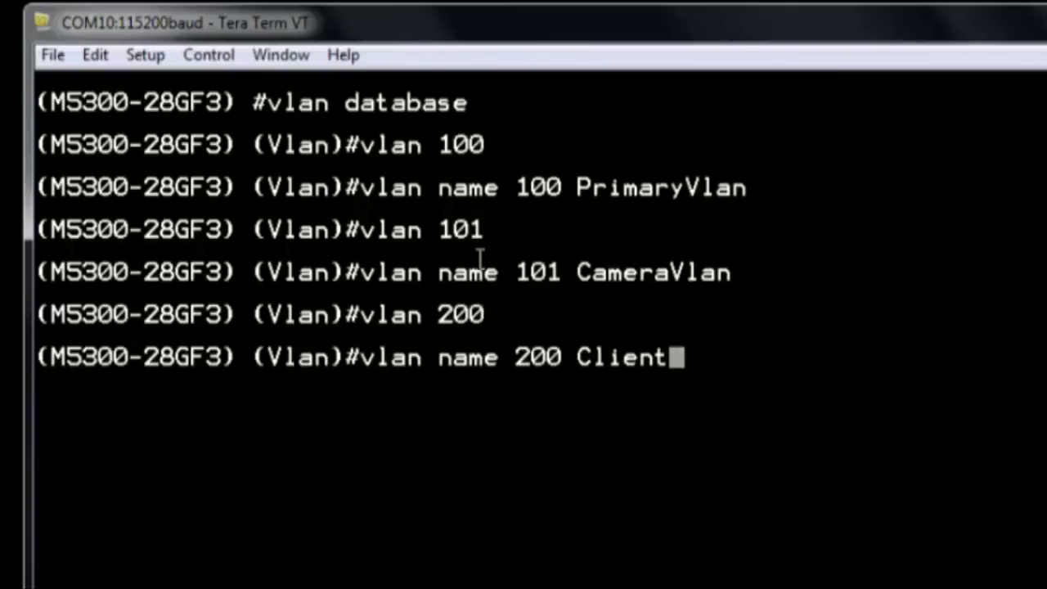
type("Vlan")
key("Return")
type("exit")
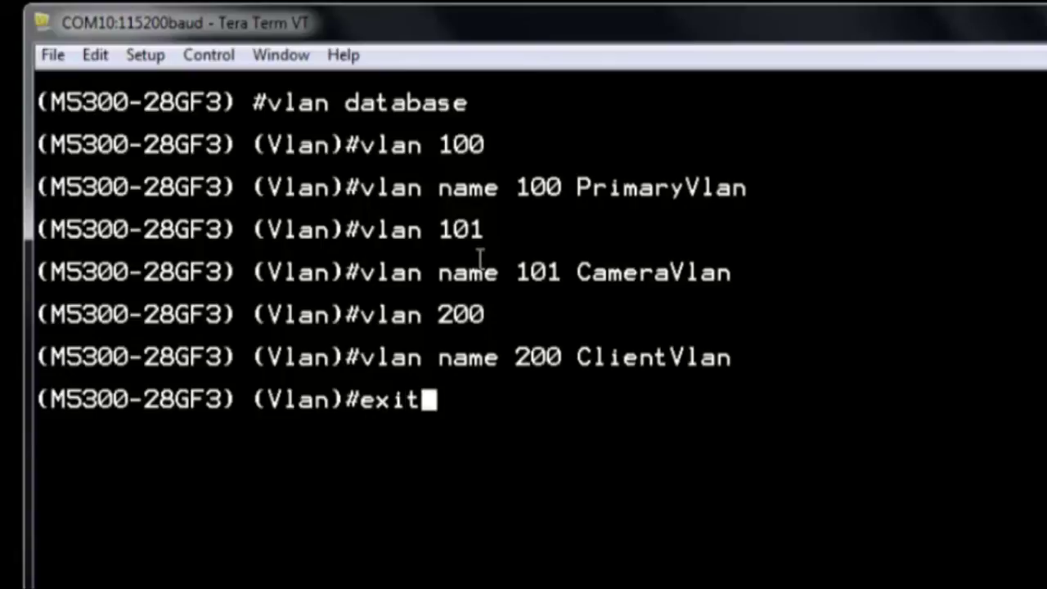
key("Return")
In global configuration mode, make VLAN 101 an isolated private VLAN.
type("configure")
key("Return")
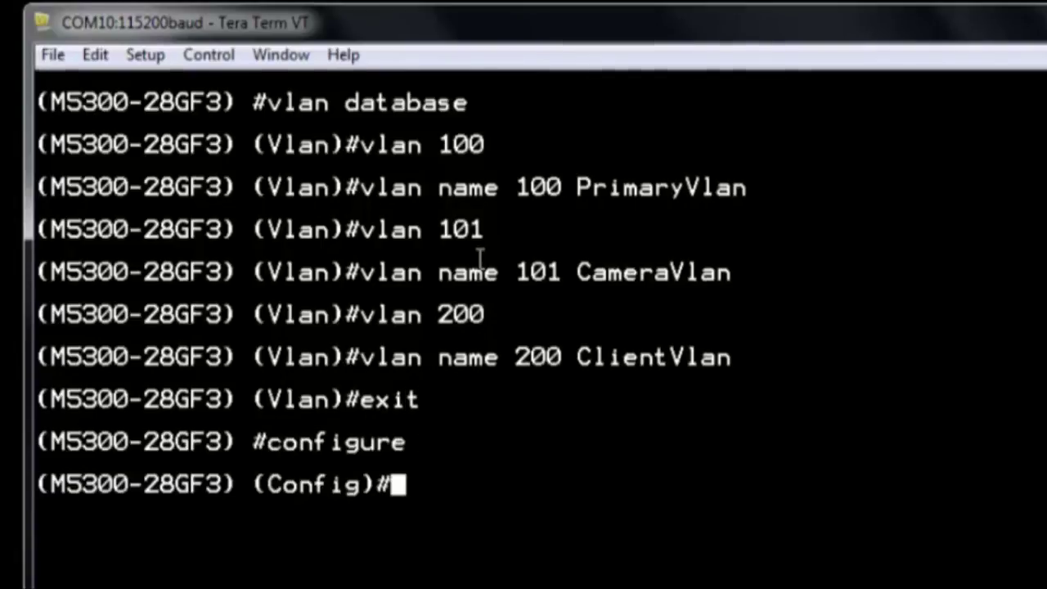
type("vlan 101")
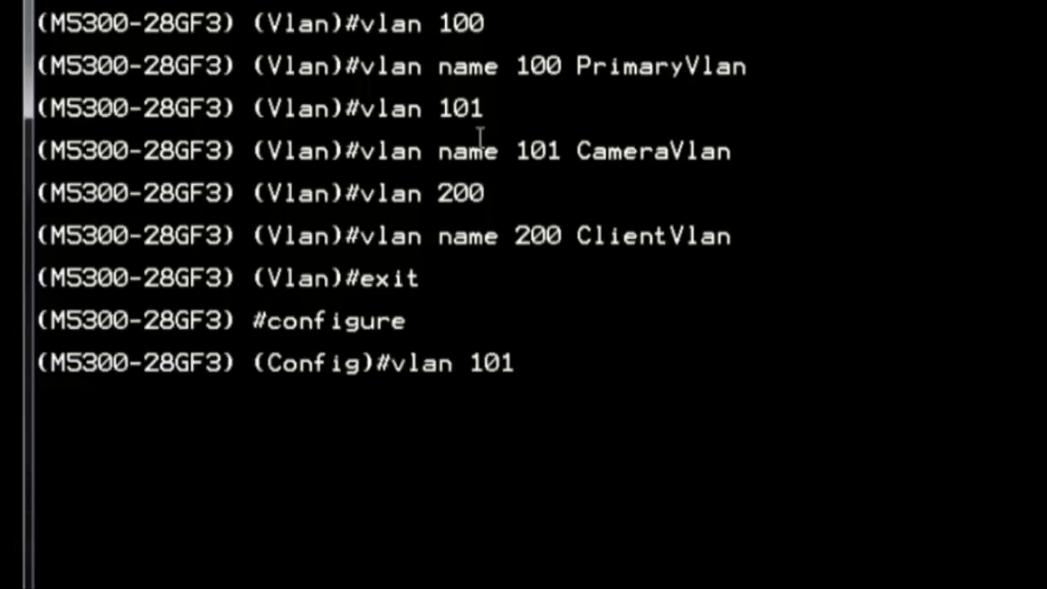
key("Return")
type("p")
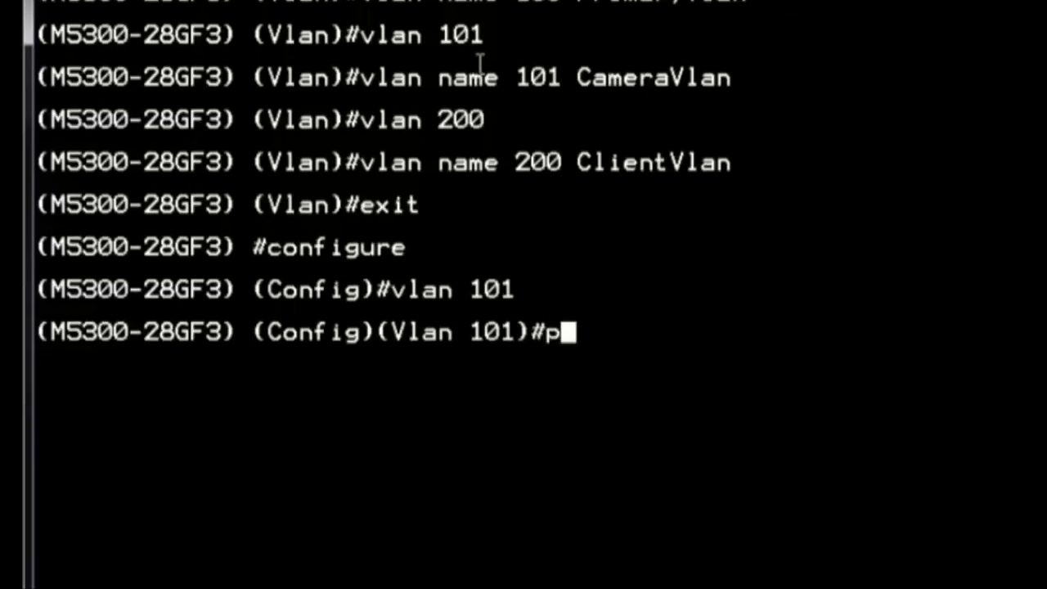
type("rivate-vlan isolated")
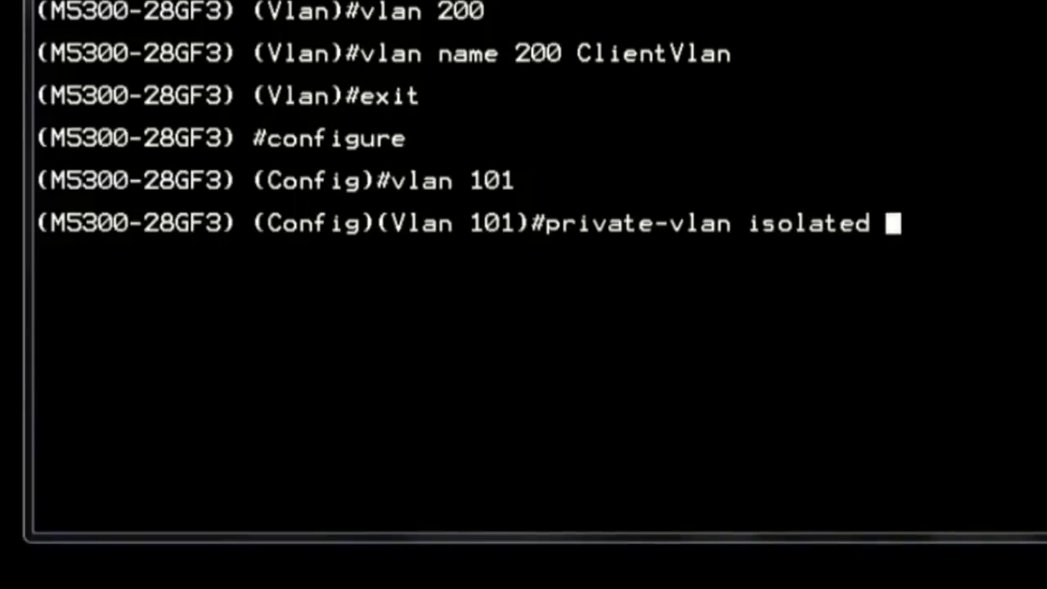
key("Return")
type("exit")
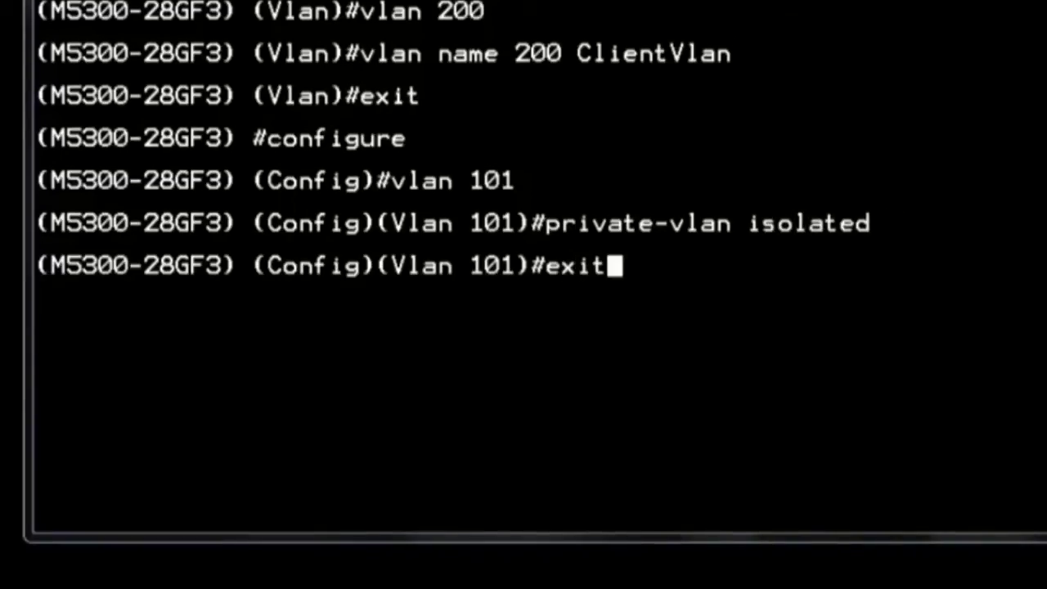
key("Return")
Make VLAN 100 a primary private VLAN associated with VLAN 101, then leave configuration mode.
type("vlan 100")
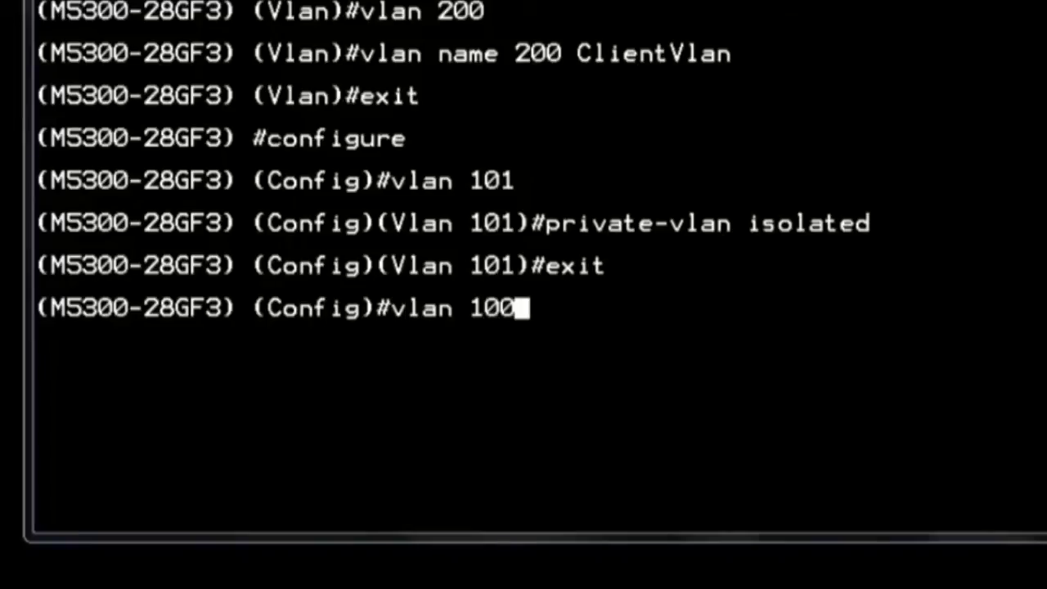
key("Return")
type("private-vlan pri")
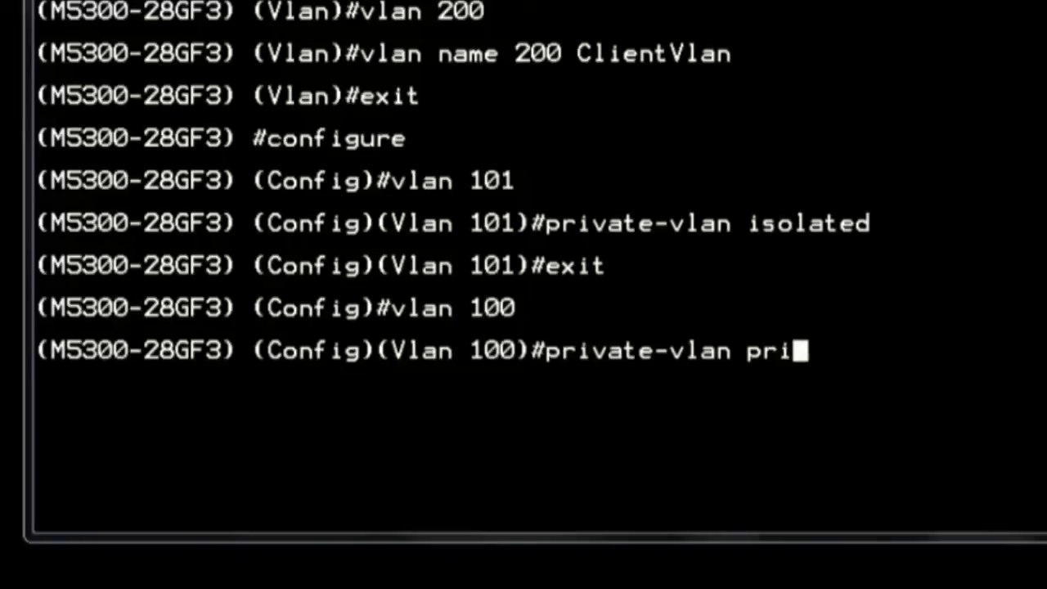
type("mary")
key("Return")
type("private-vlan ass")
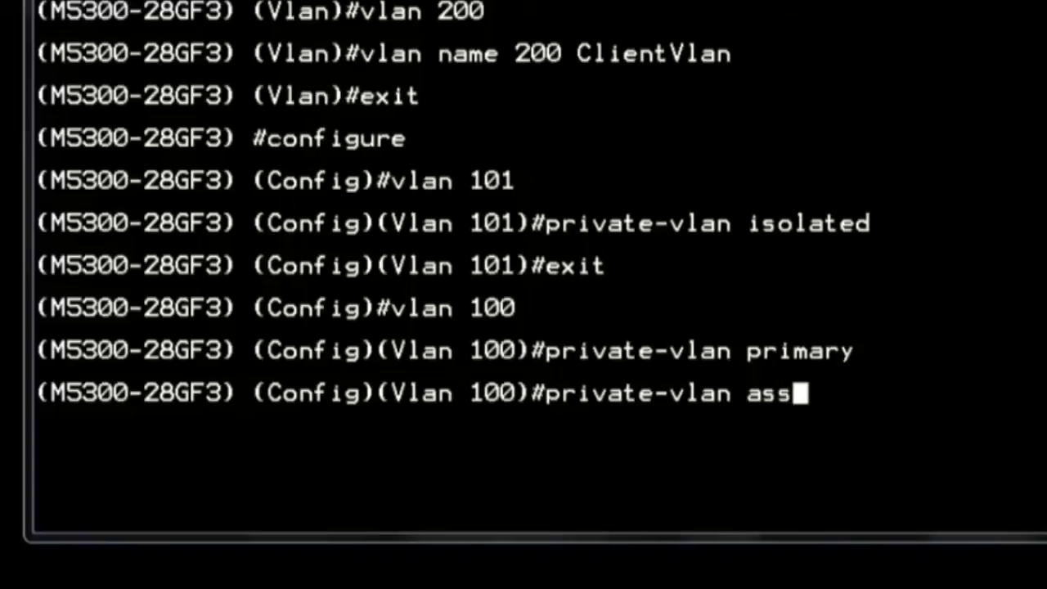
type("ociation 101")
key("Return")
type("e")
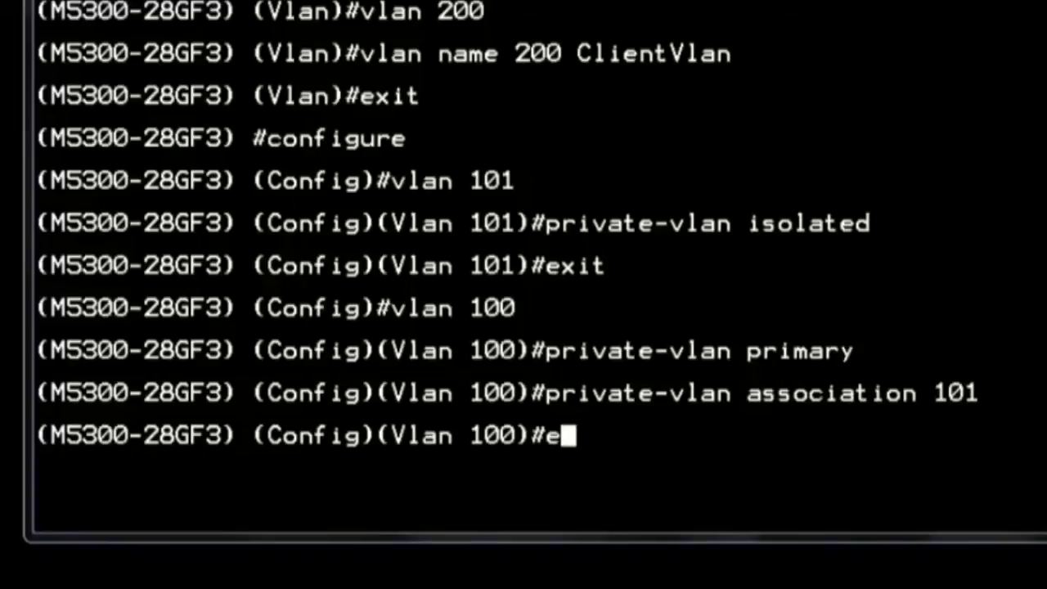
type("xit")
key("Return")
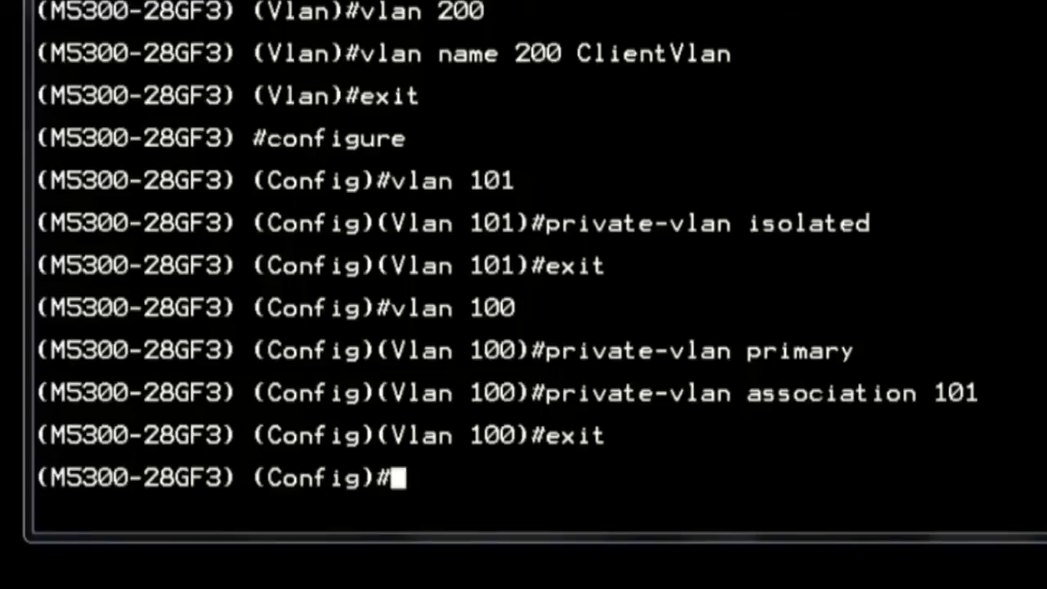
type("exit")
key("Return")
On VLAN 100, enable IGMP snooping, querier address 192.168.1.2 and fast-leave, then end.
type("vlan database")
key("Return")
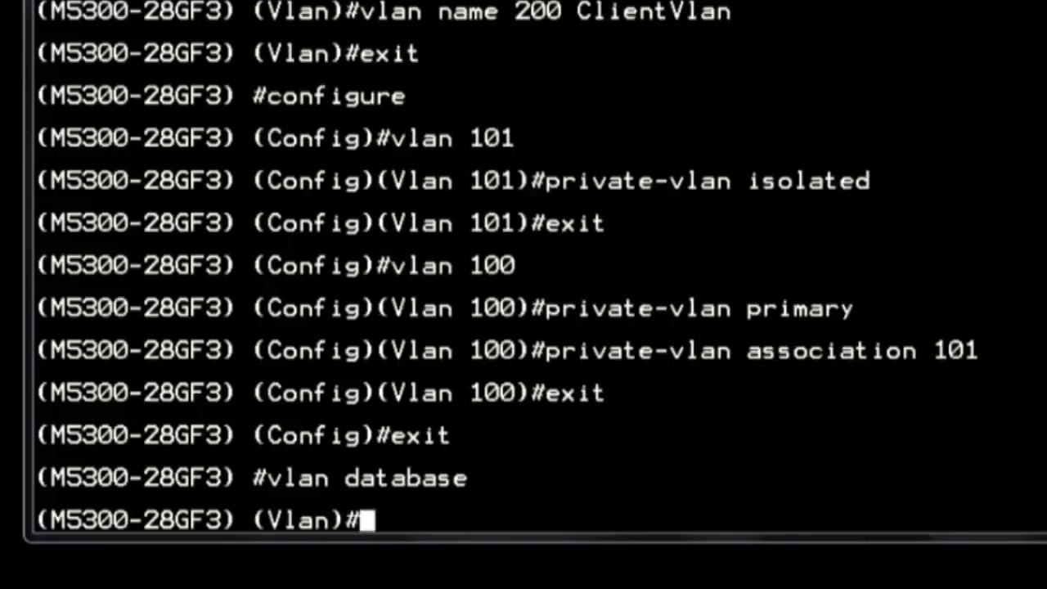
type("set igmp 100")
key("Return")
type("set")
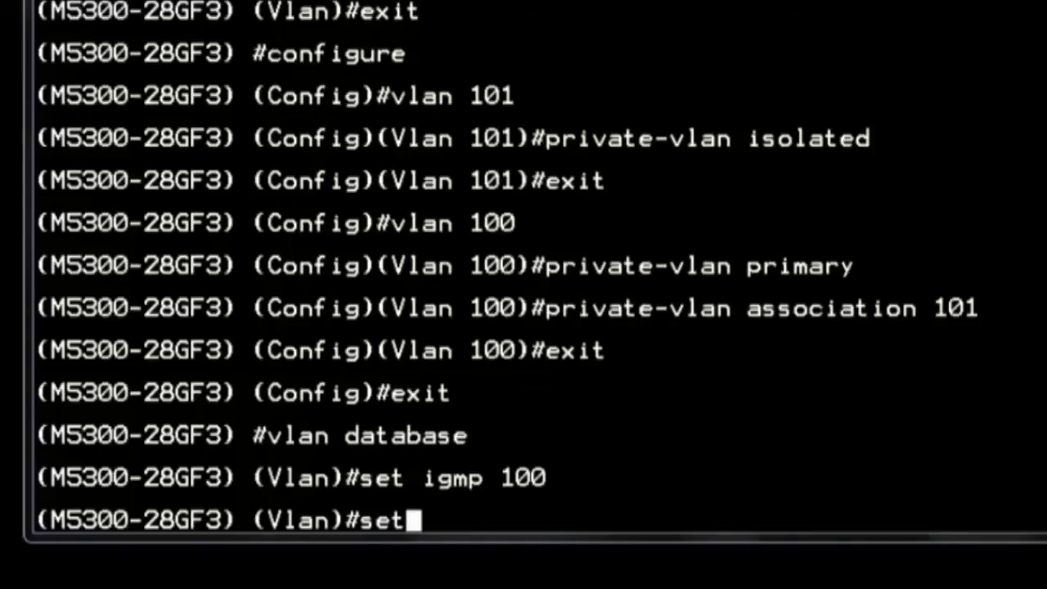
type(" igmp querier 100 address 192.168.")
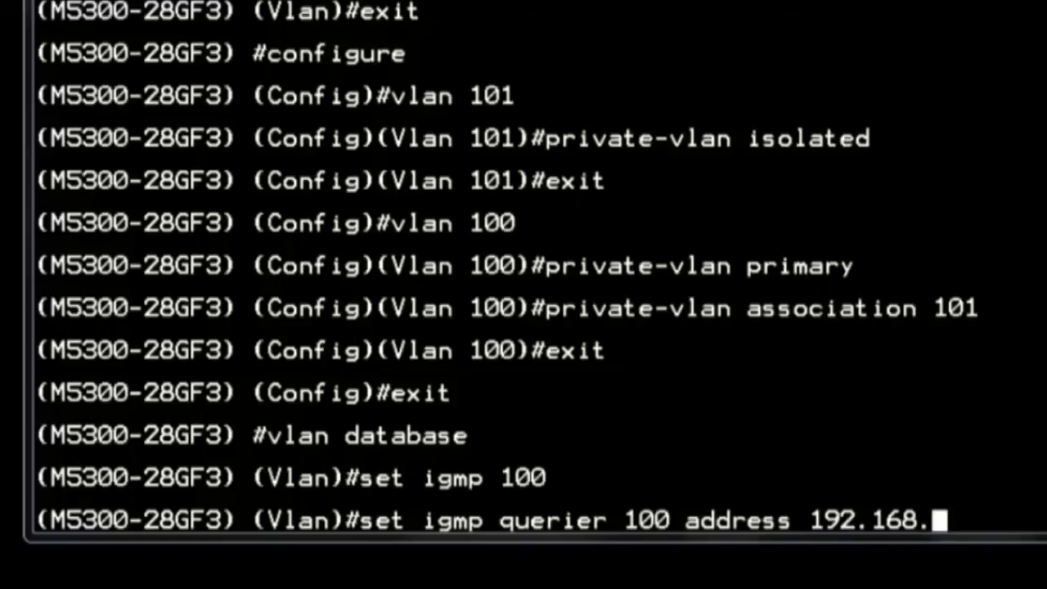
type("1.2")
key("Return")
type("set igmp fast-leave 100")
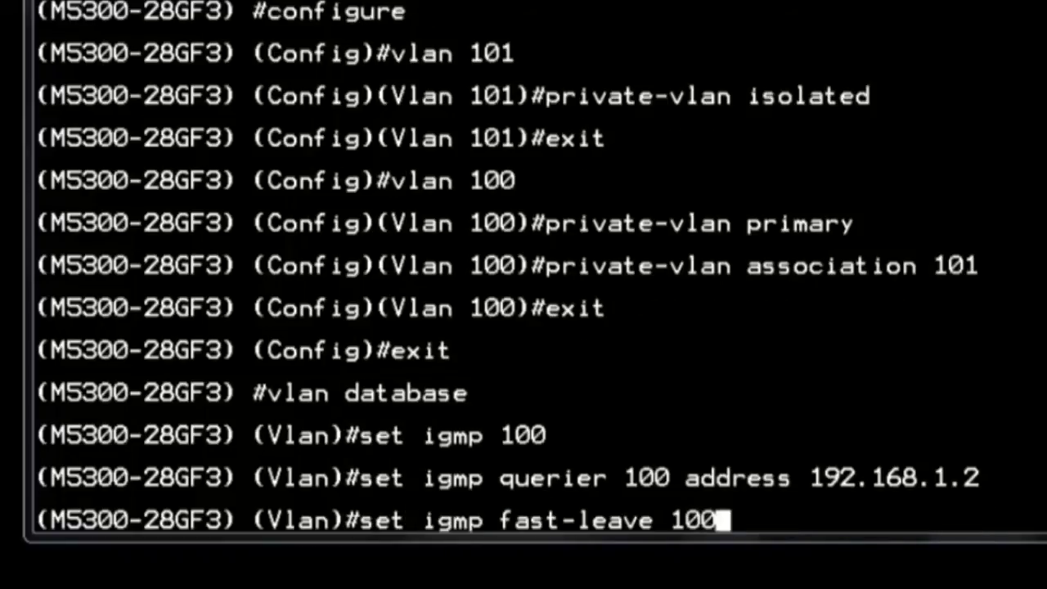
key("Return")
type("end")
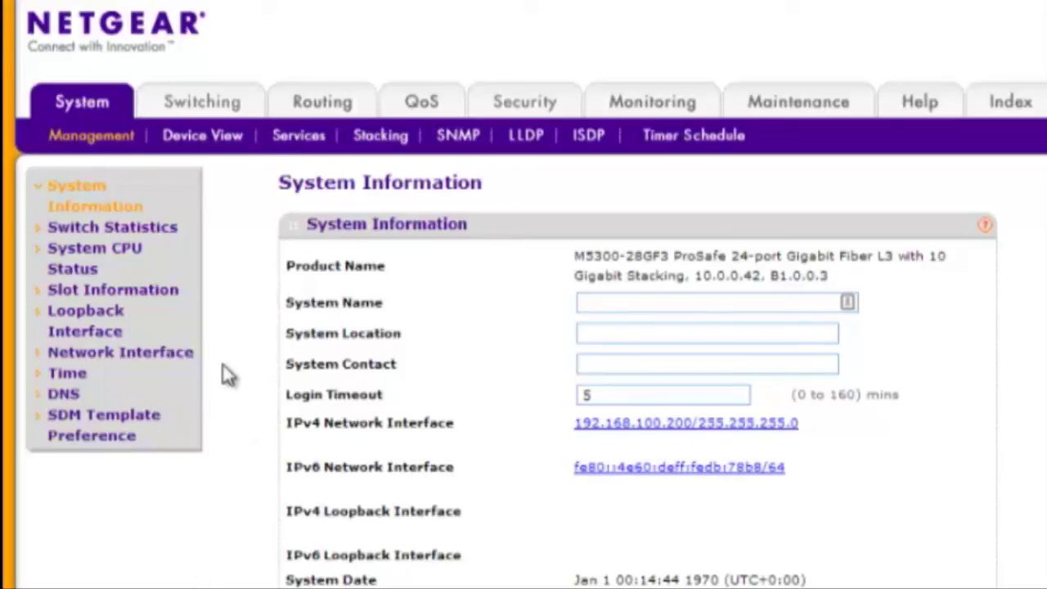
On the Advanced VLAN Configuration page, add VLAN 100 named PrimaryVlan.
left_click(209, 107)
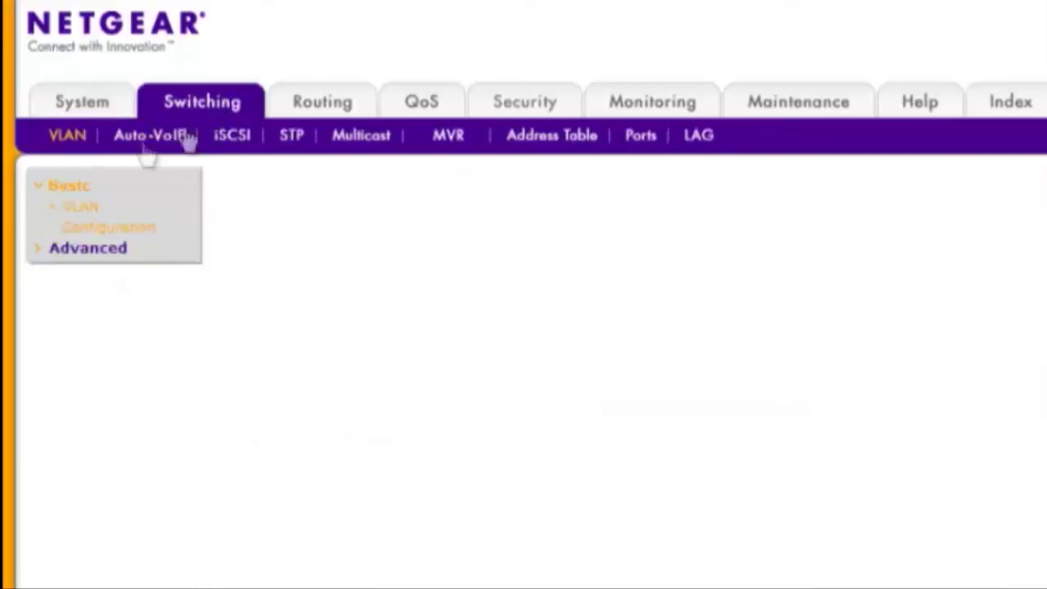
left_click(71, 139)
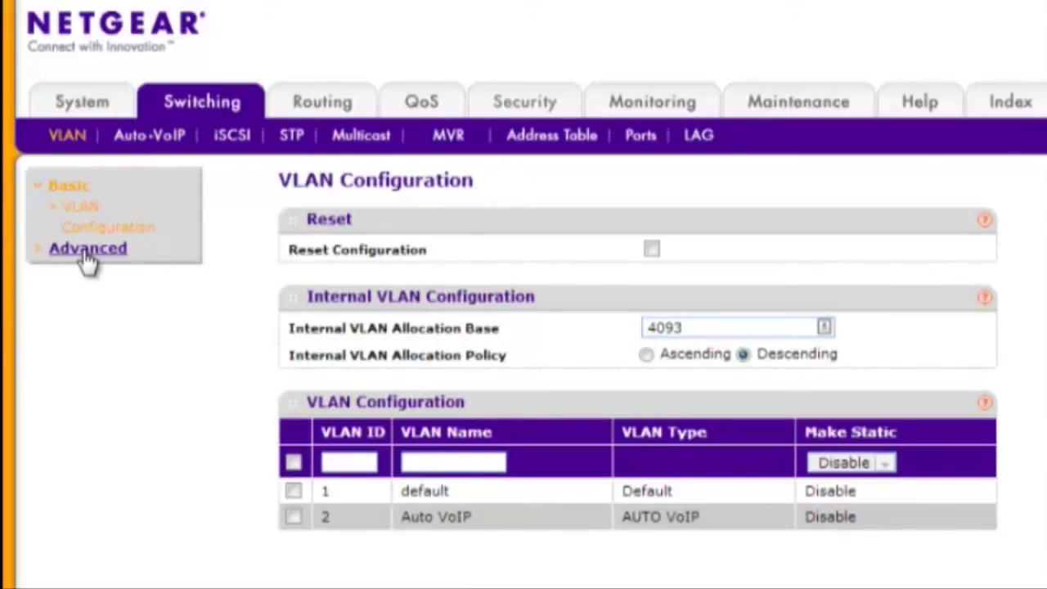
left_click(86, 252)
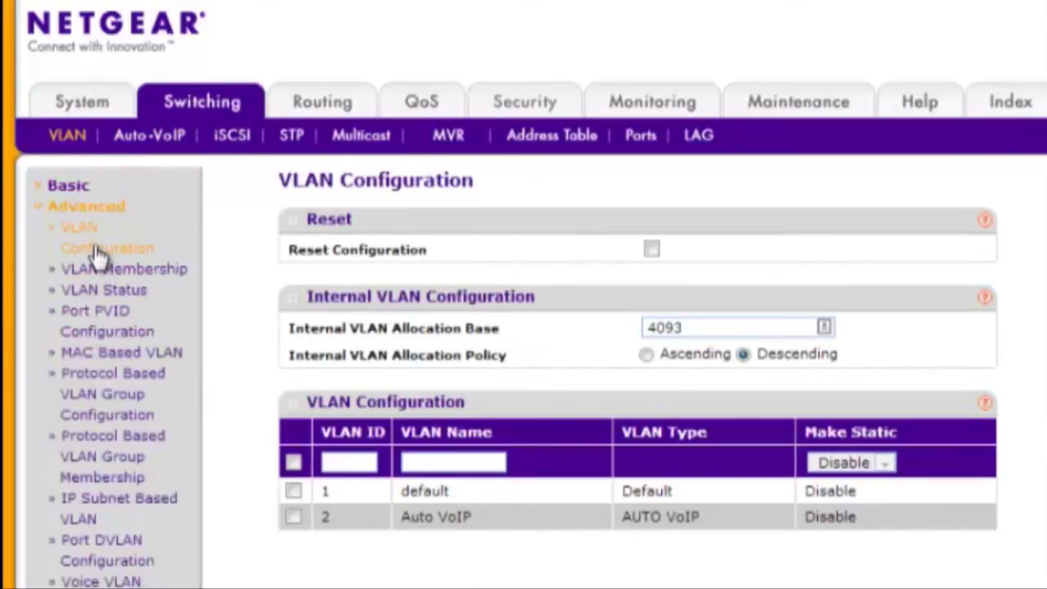
left_click(362, 463)
type("100")
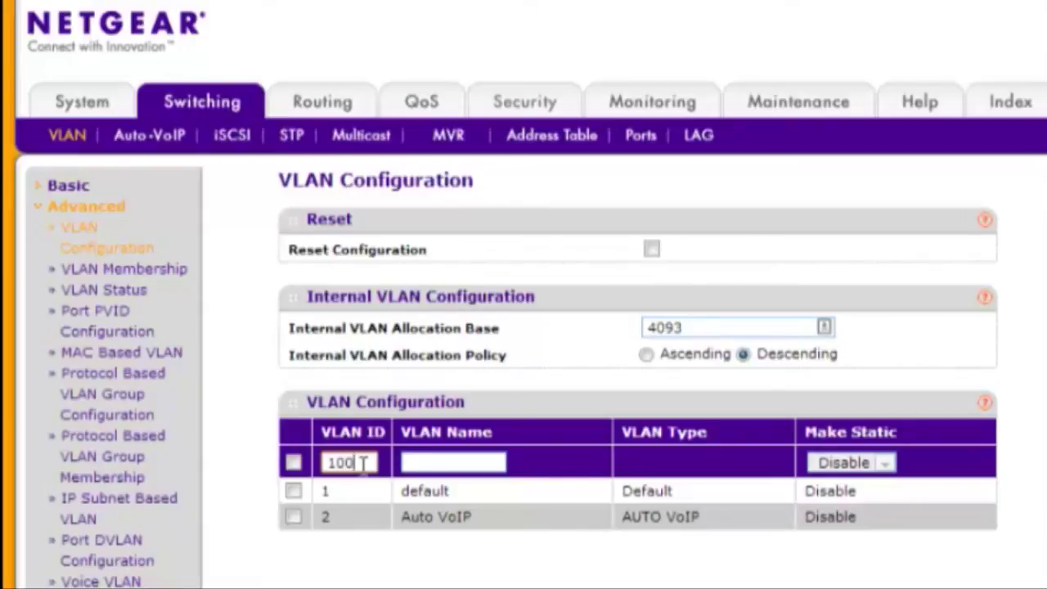
left_click(456, 461)
type("PrimaryVlan")
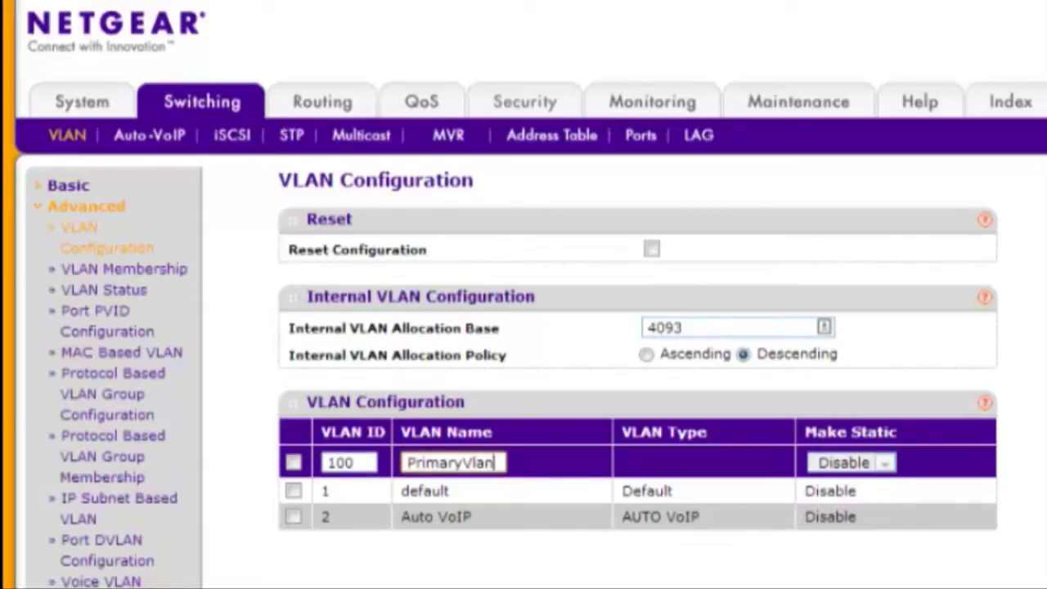
key("Return")
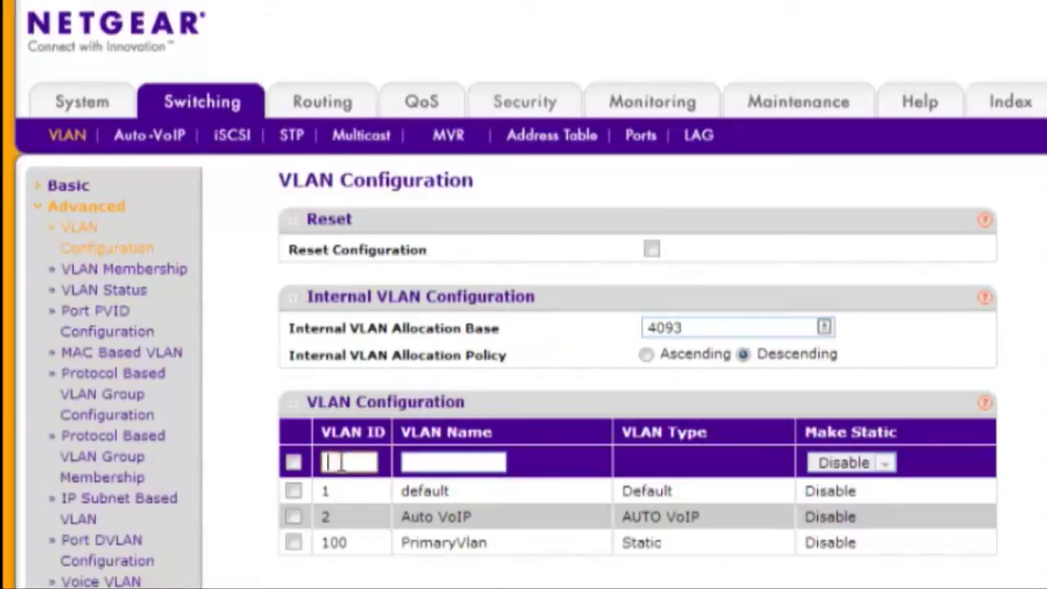
type("101")
Add VLANs 101 CameraVlan and 200 ClientVlan to the VLAN table.
left_click(449, 462)
type("CameraVlan")
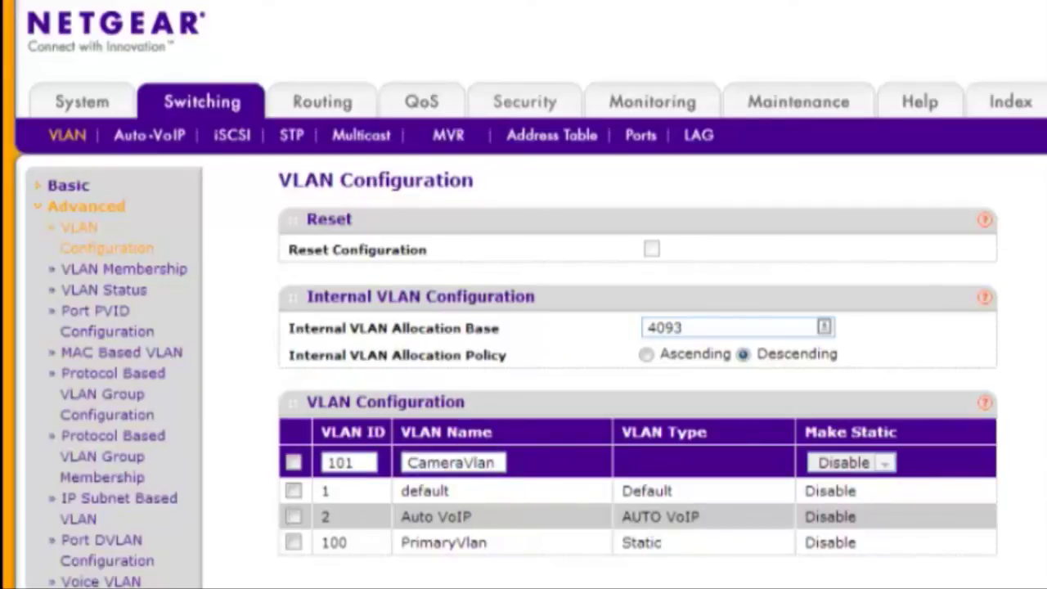
key("Return")
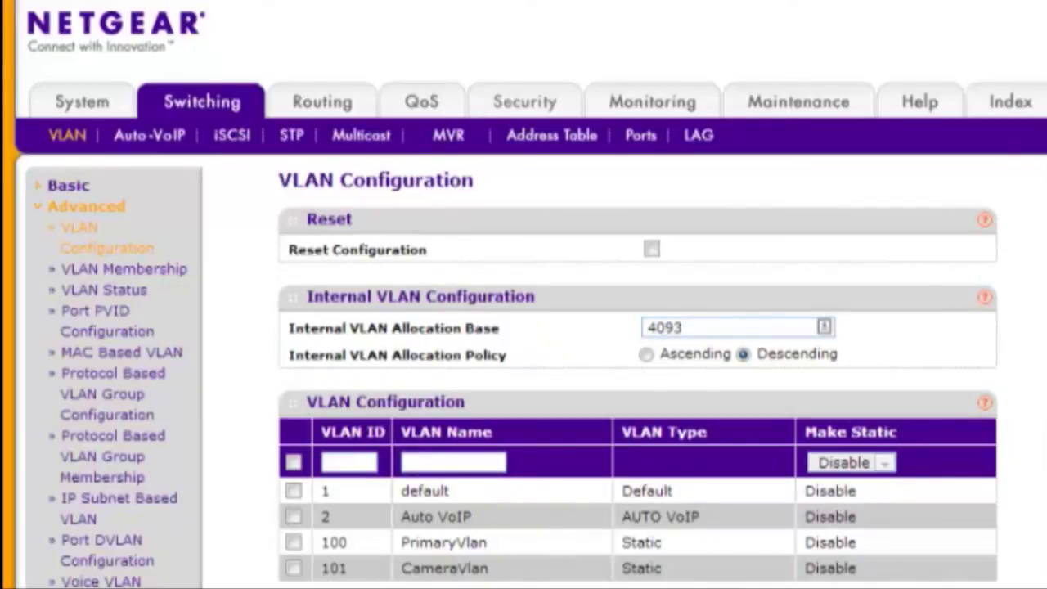
left_click(338, 464)
type("200")
left_click(454, 463)
type("ClientVlan")
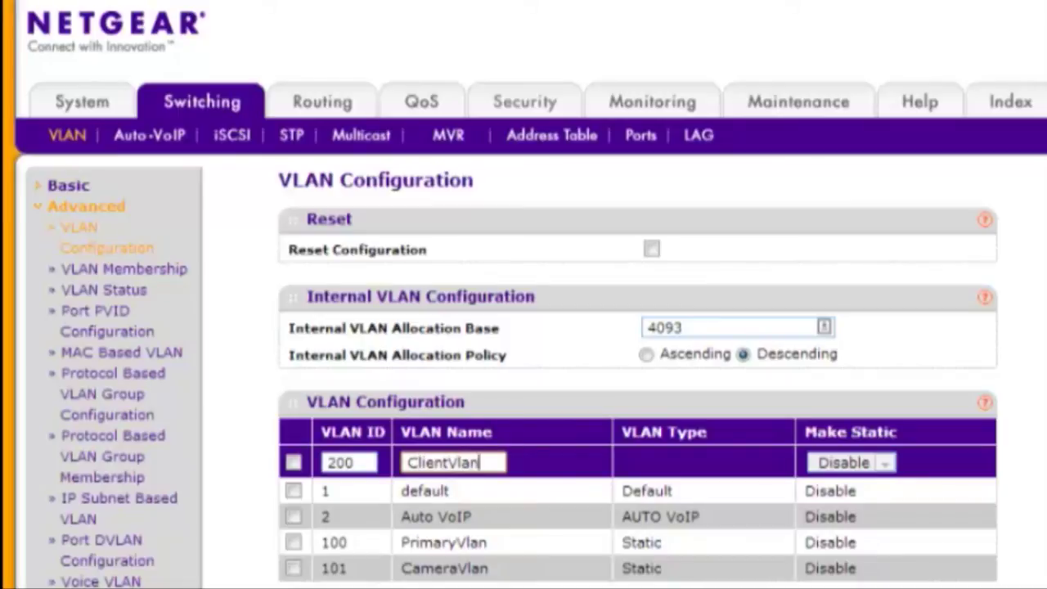
key("Return")
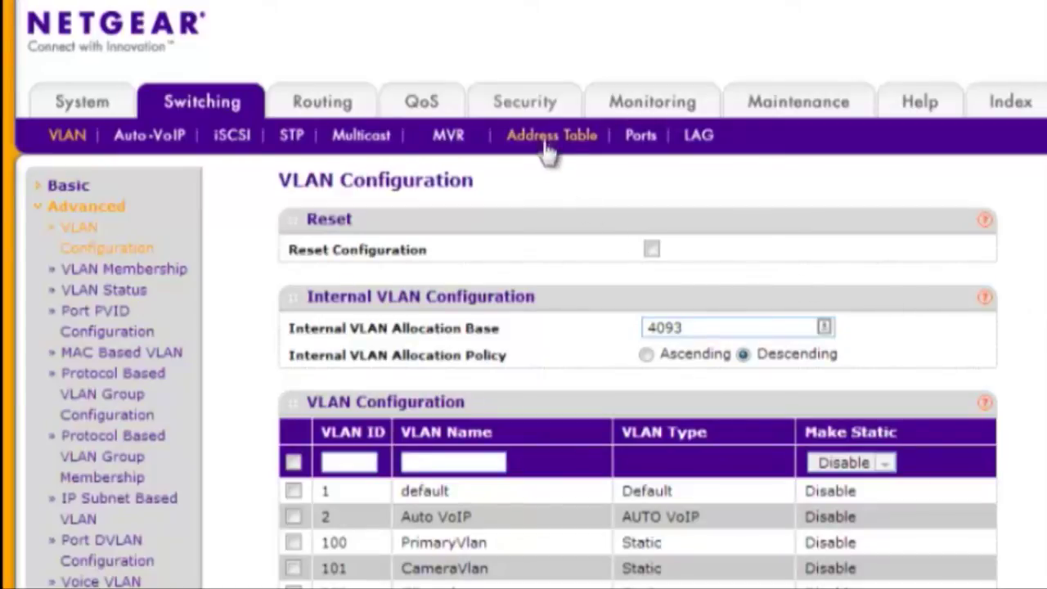
On the Private VLAN Type Configuration page, set VLAN 100 to Primary and apply.
left_click(528, 106)
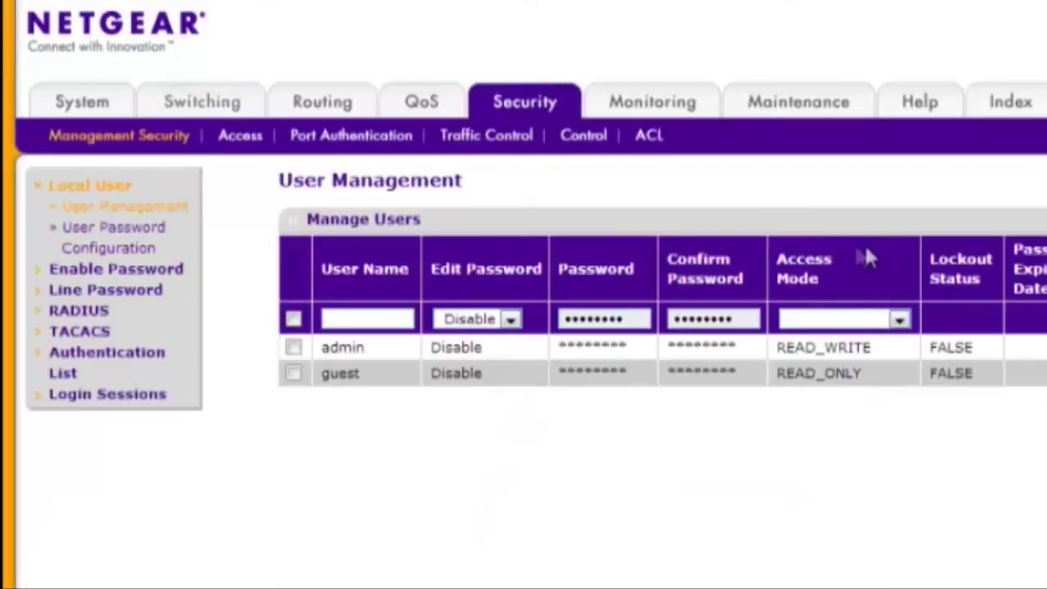
left_click(493, 141)
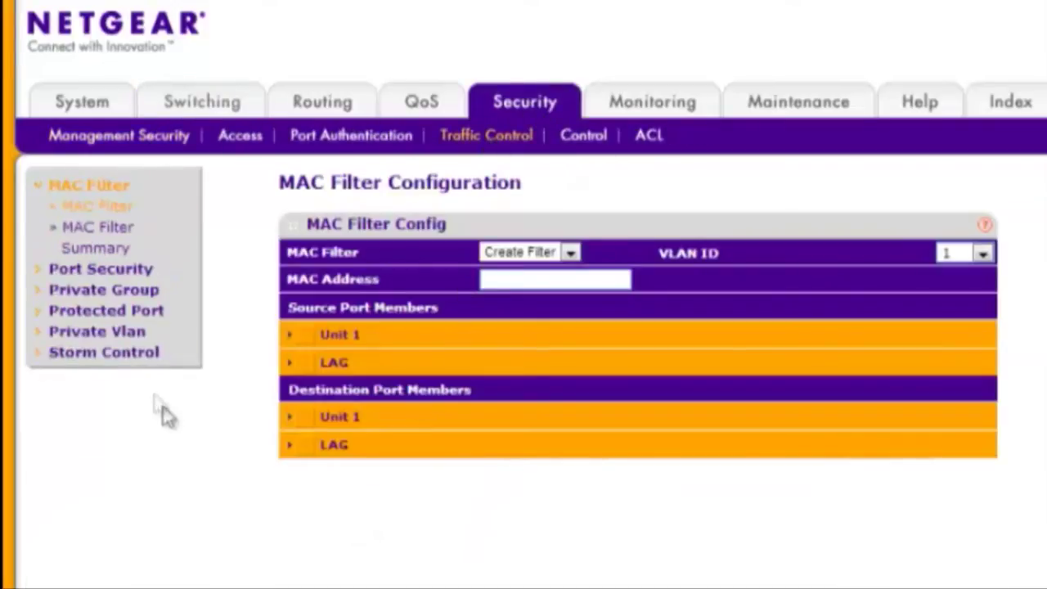
left_click(123, 334)
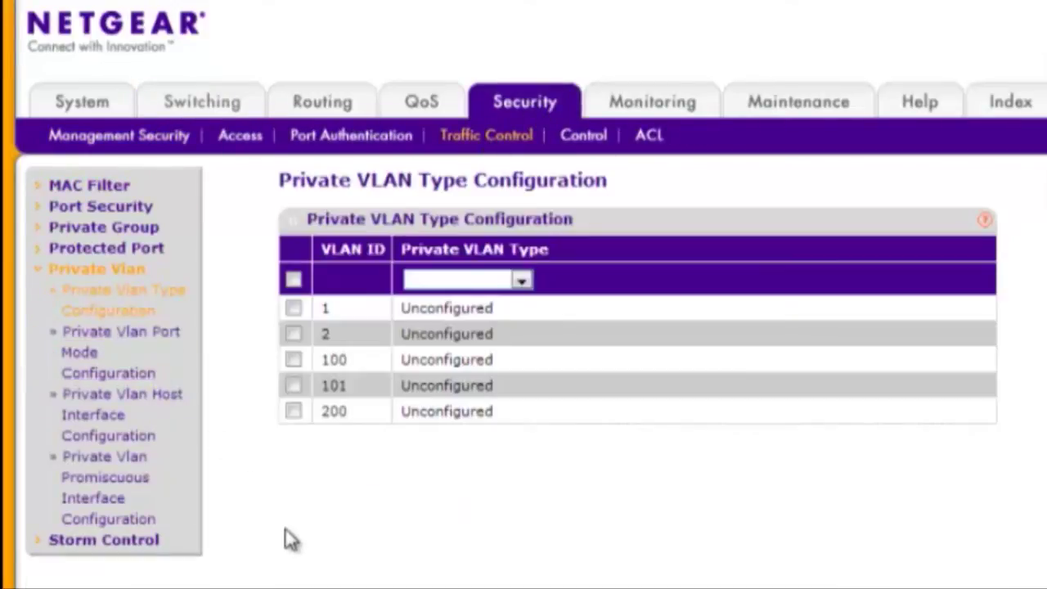
left_click(293, 359)
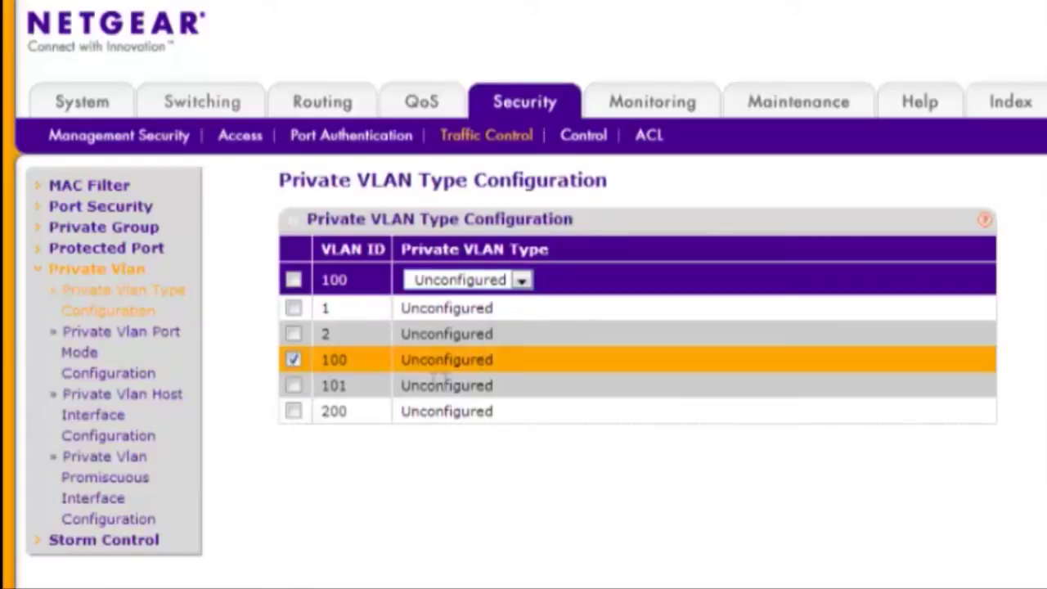
left_click(521, 280)
left_click(458, 331)
left_click(985, 567)
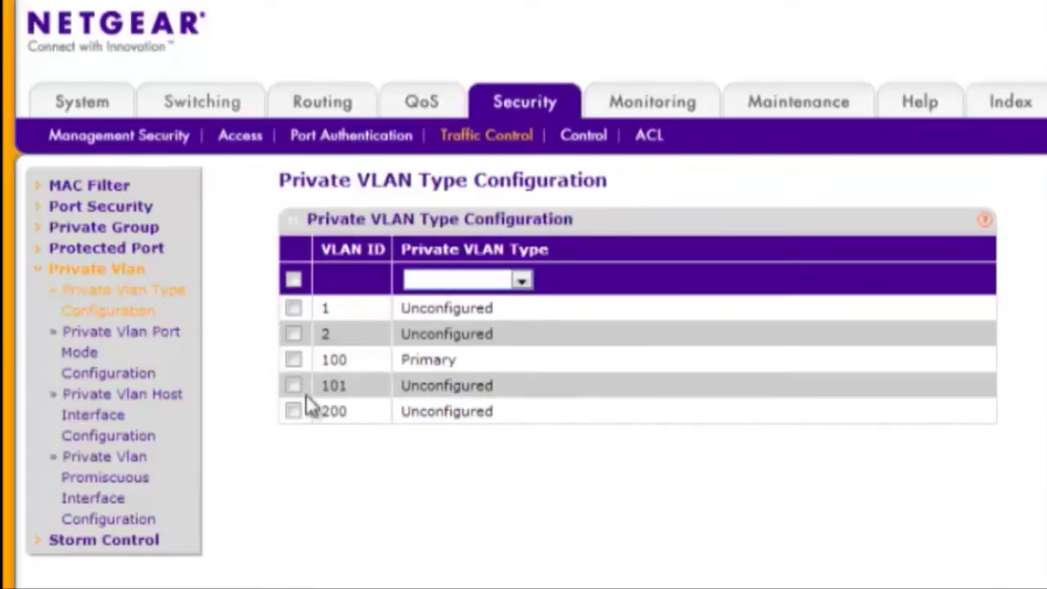
Set VLAN 101 to Isolated and apply.
left_click(294, 385)
left_click(521, 280)
left_click(458, 350)
left_click(985, 567)
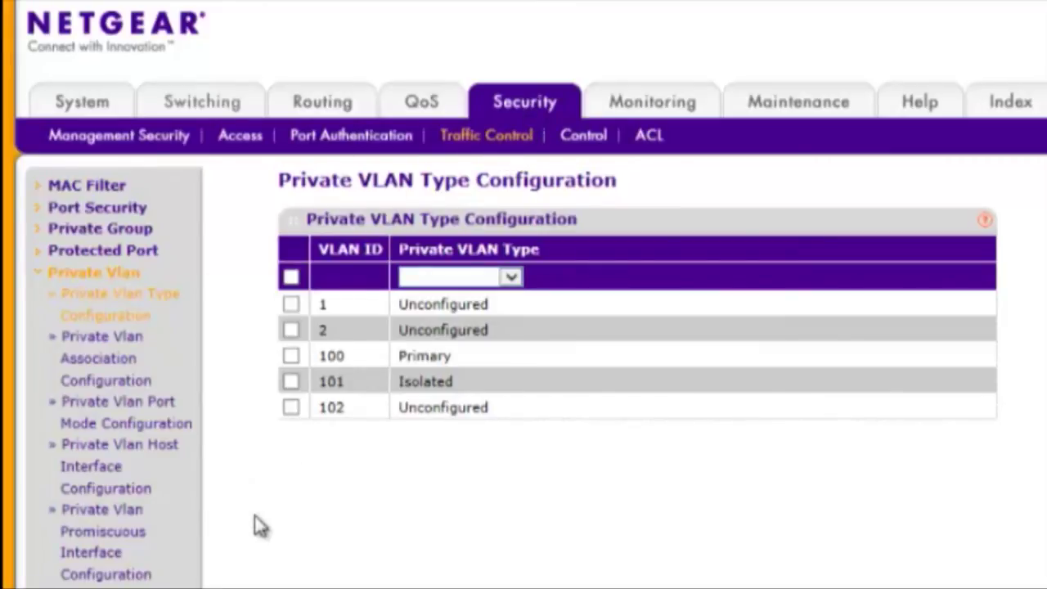
On the Private VLAN Association page, give primary VLAN 100 secondary VLANs 101-102.
left_click(163, 378)
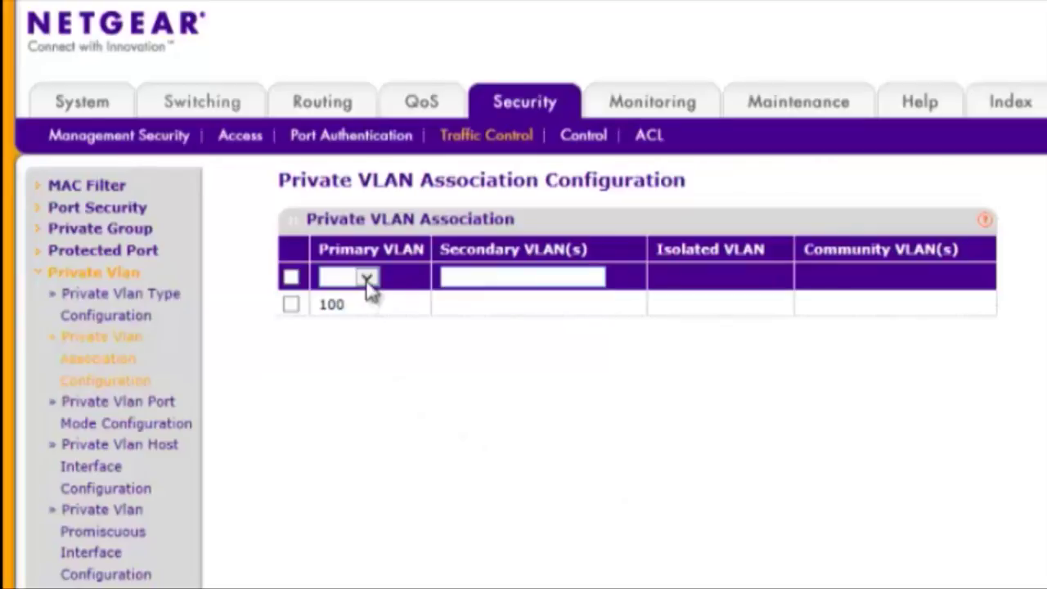
left_click(291, 306)
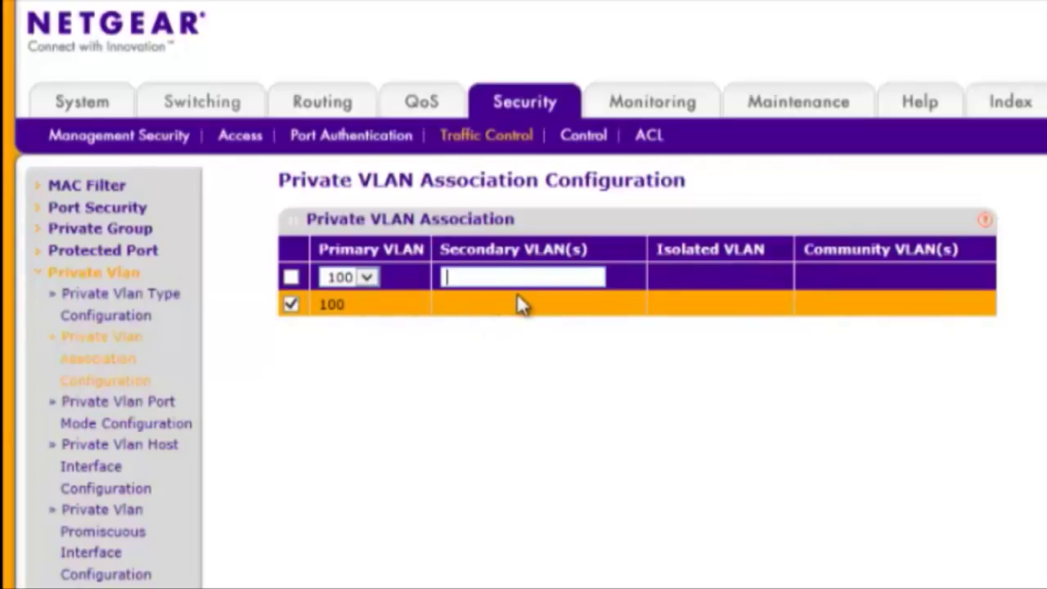
type("10")
type("1-10")
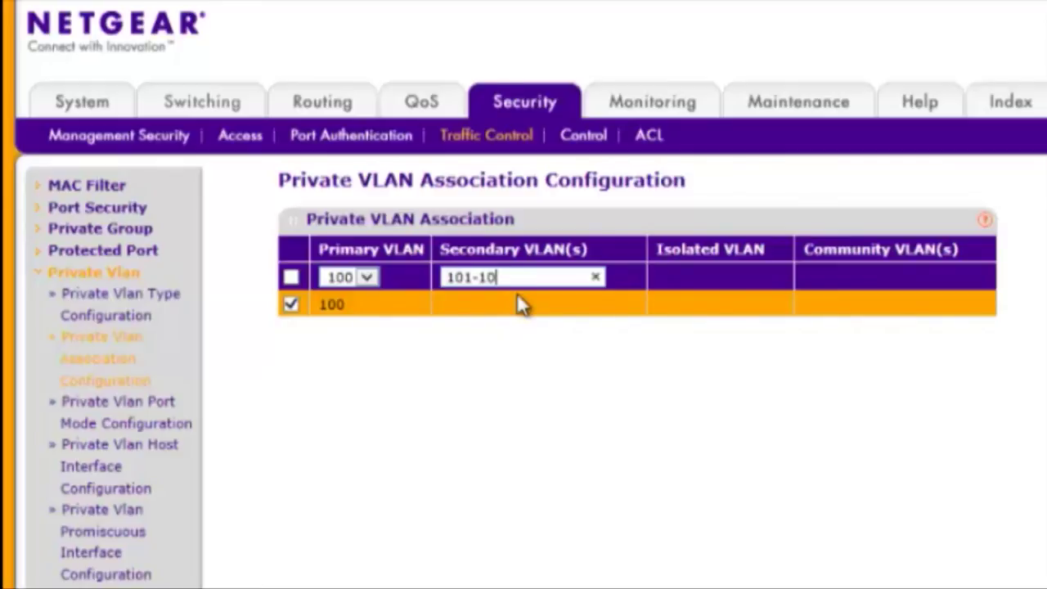
type("2")
key("Return")
Go to Switching > Multicast > IGMP Snooping > IGMP VLAN Configuration to view VLAN 100.
left_click(179, 102)
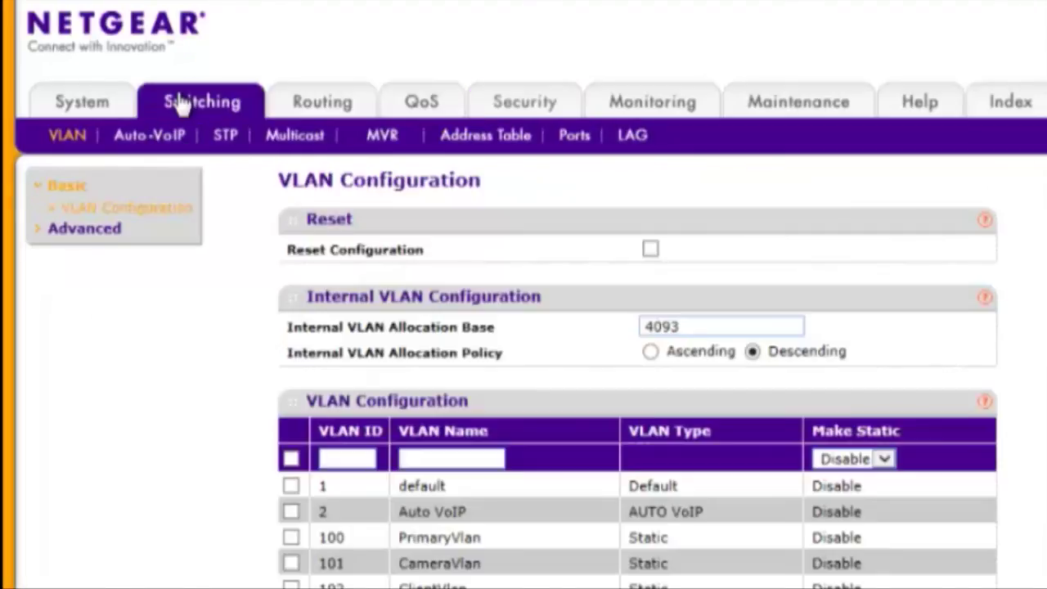
left_click(295, 135)
left_click(131, 299)
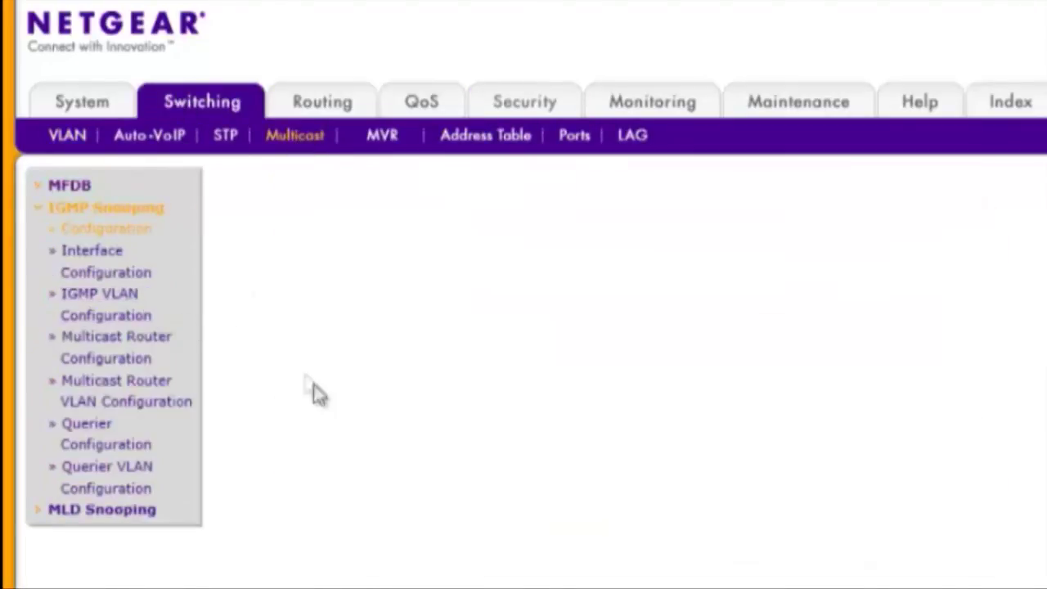
left_click(117, 317)
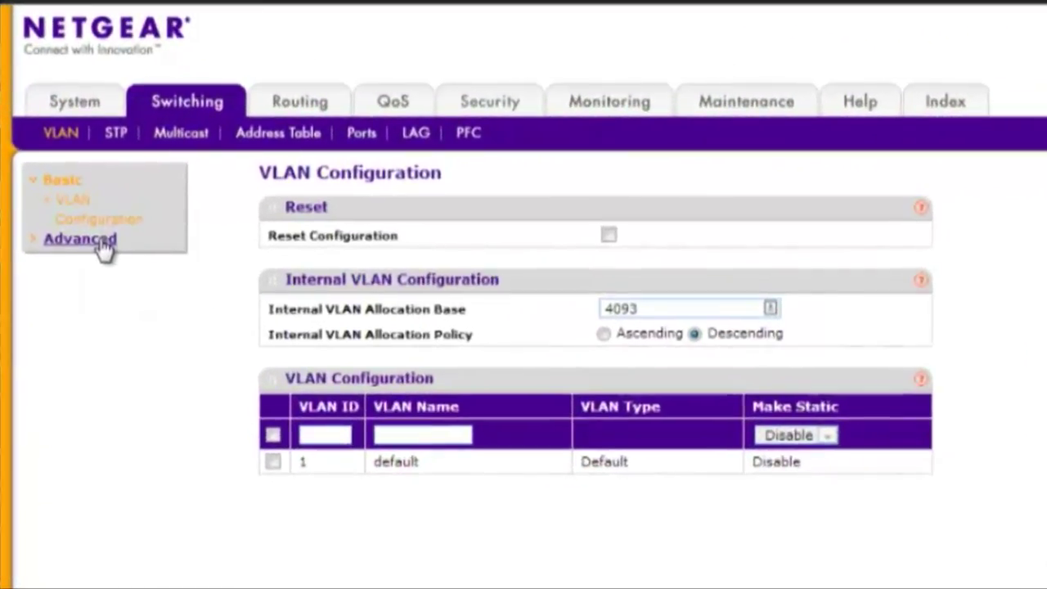
In the Advanced VLAN table, add VLAN 5 named 'VLAN'.
left_click(80, 239)
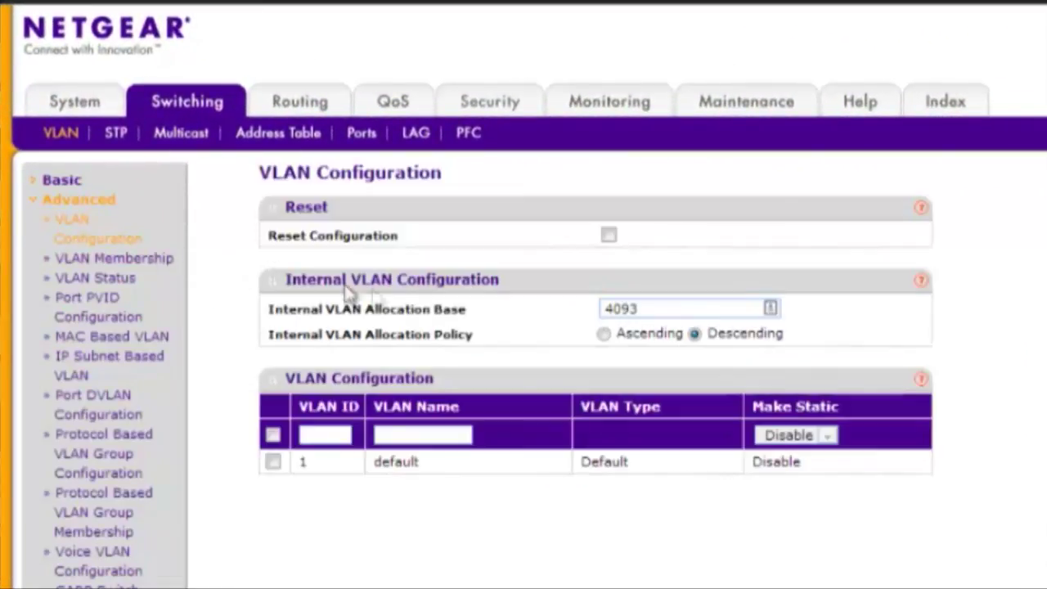
left_click(324, 434)
type("5")
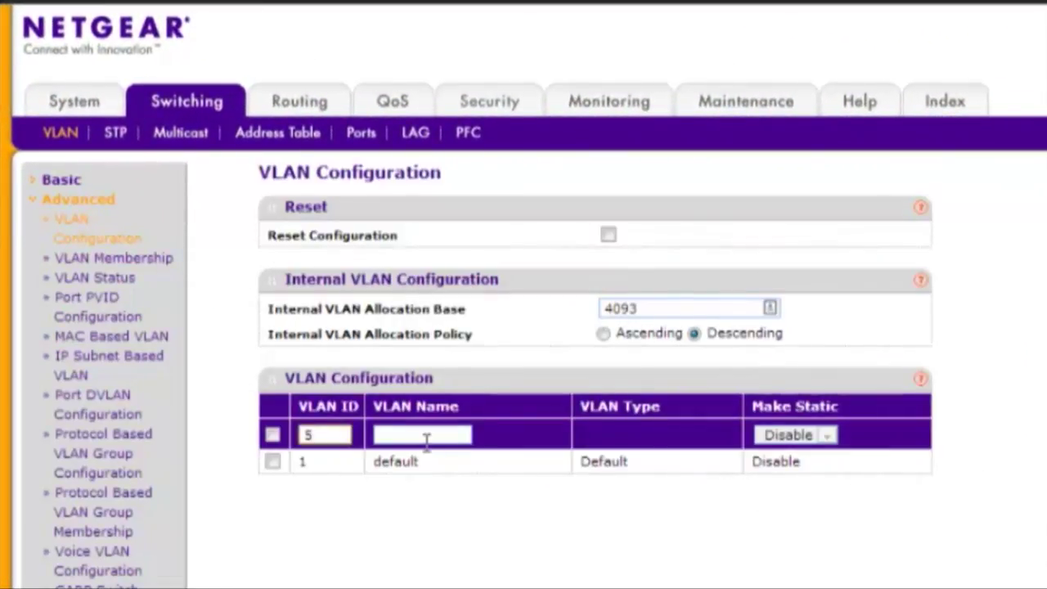
left_click(422, 434)
type("VLAN")
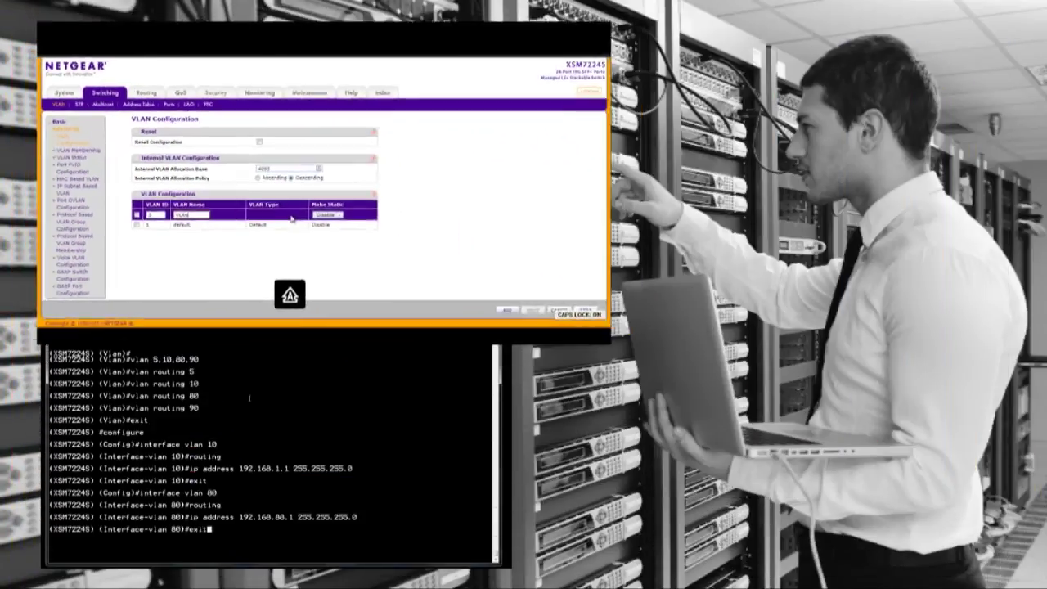
key("Return")
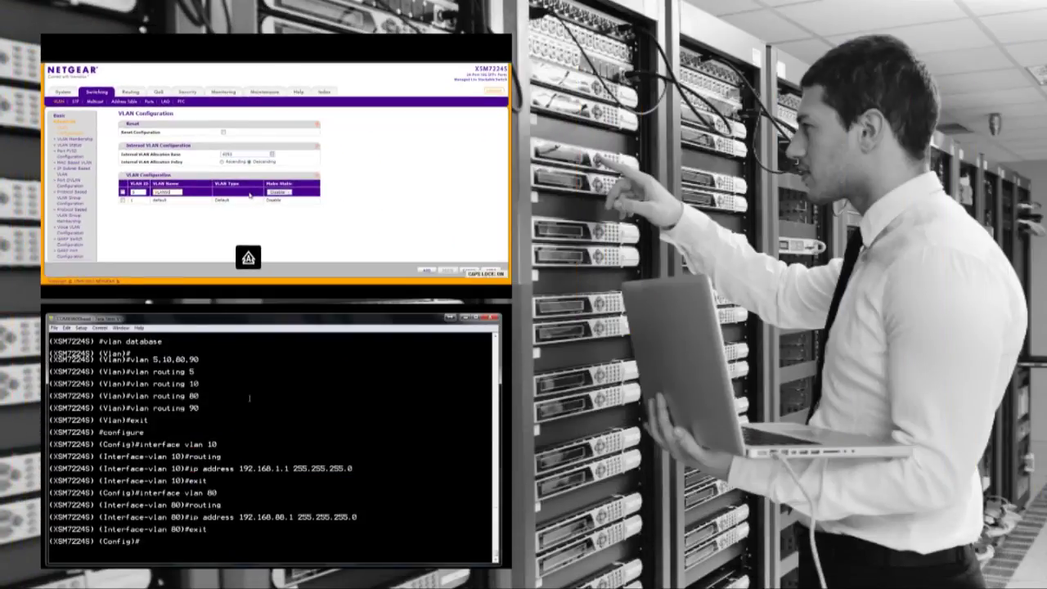
In the console, enter VLAN 90's interface settings and enable routing on it.
type("vlan 90")
key("Return")
type("routing")
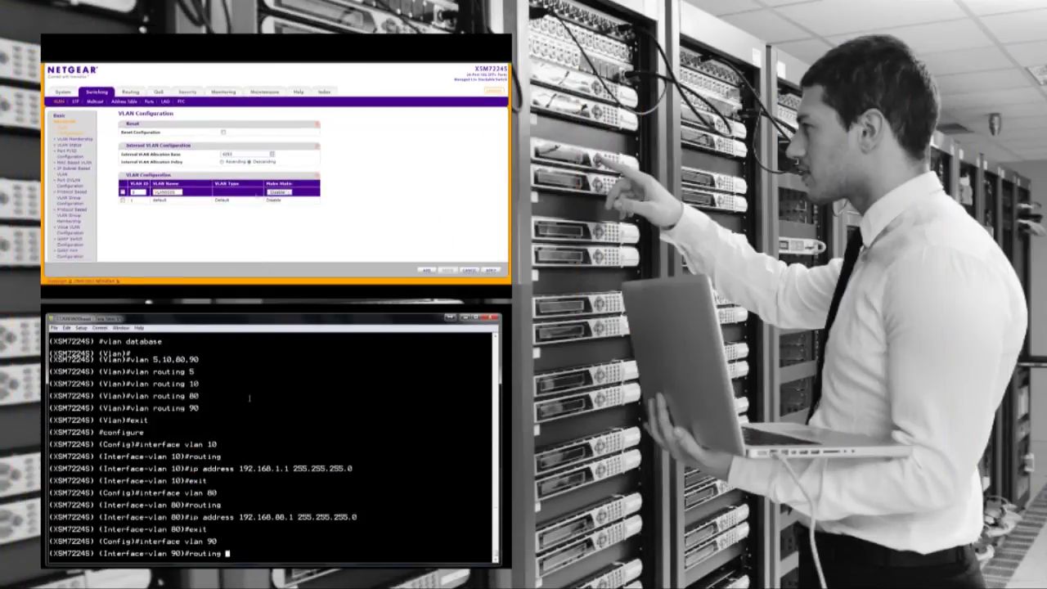
key("Return")
type("ip address 192.168.")
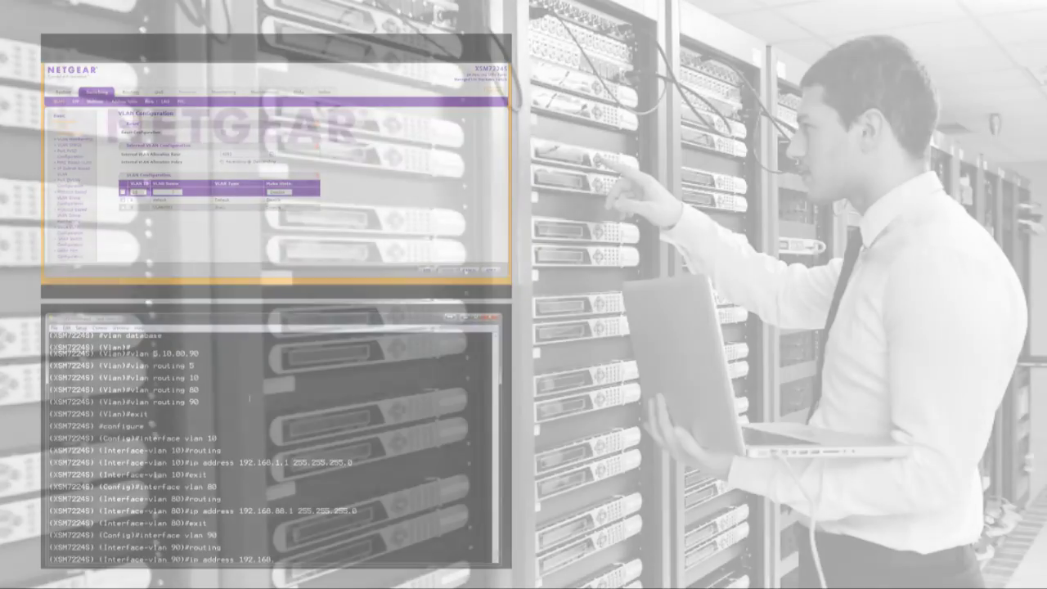